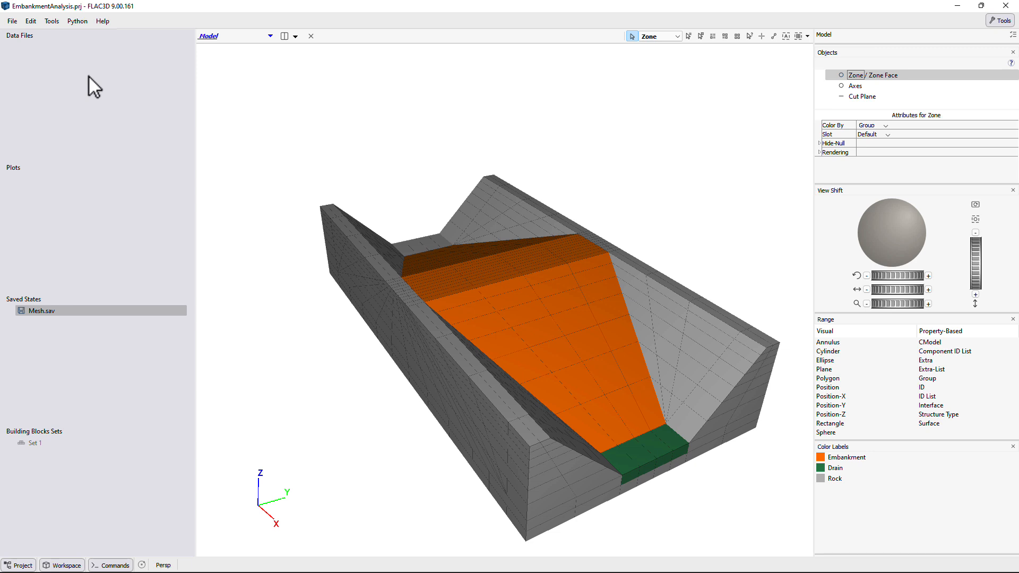
Open the data files 1_StaticAnalysis.dat, 2_SeepageAnalysis.dat and 3_UpdateStresses.dat in the project.
left_click(18, 21)
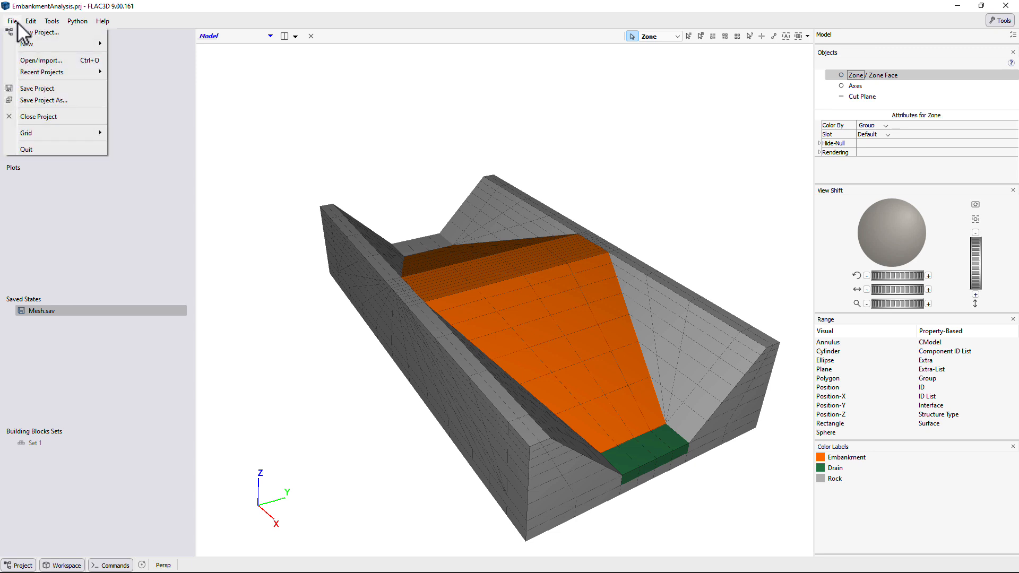
left_click(33, 56)
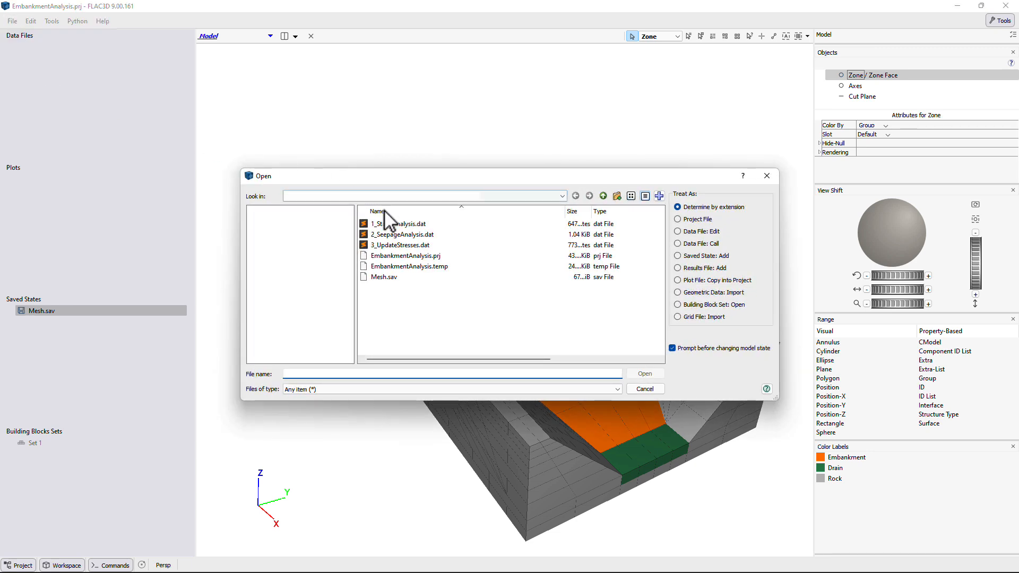
left_click(394, 223)
left_click(396, 245, "shift")
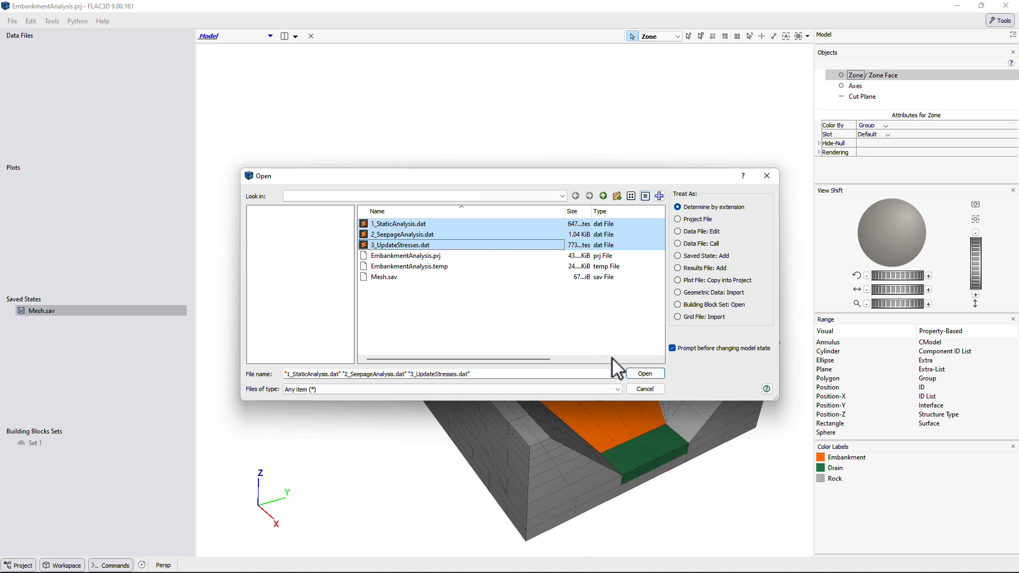
left_click(639, 374)
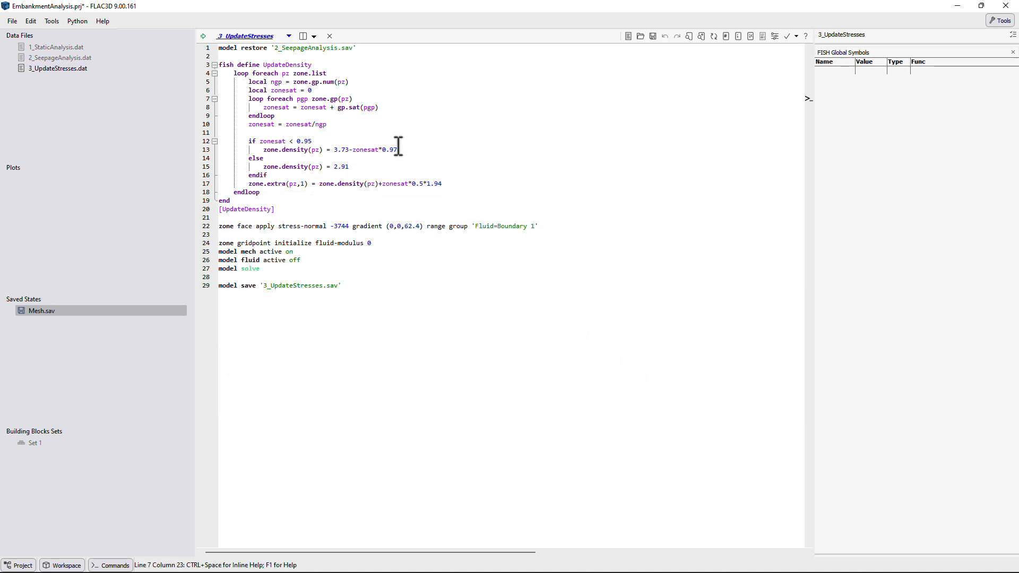
Switch to the 1_StaticAnalysis data file and execute it to solve the static stage.
left_click(288, 36)
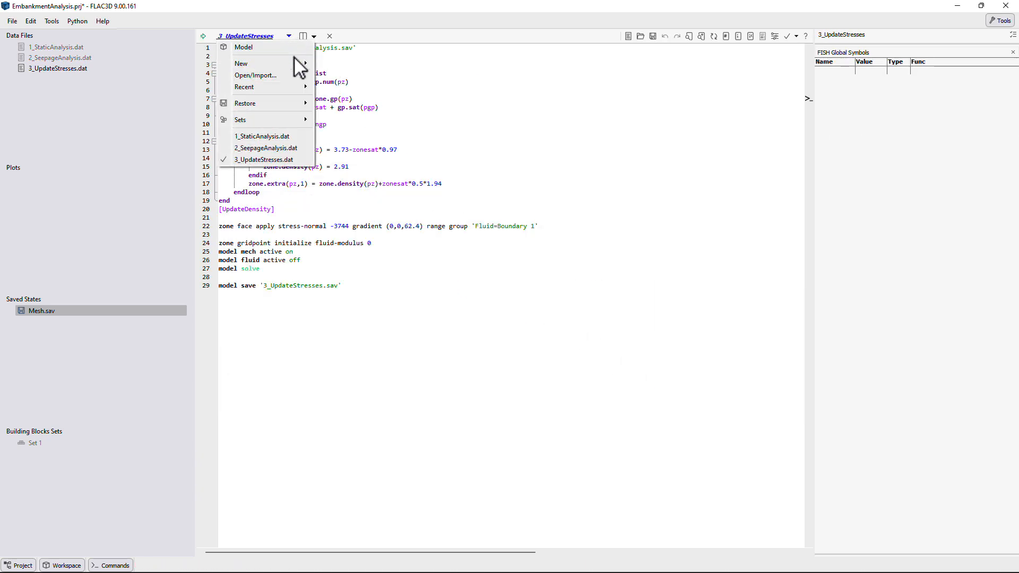
left_click(292, 136)
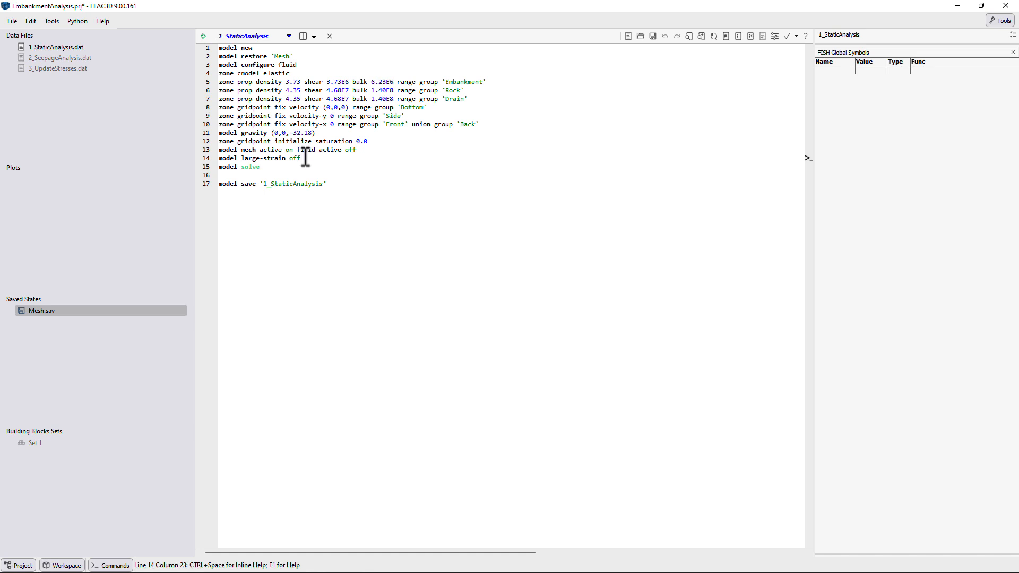
scroll(306, 157, "up", 5, "ctrl")
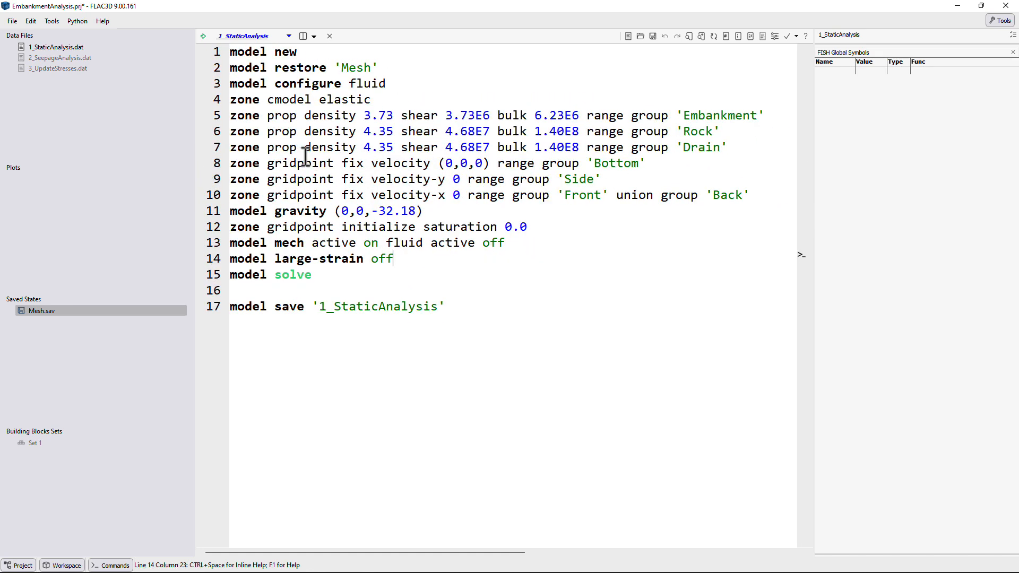
key("ctrl+e")
Open the 2_SeepageAnalysis.dat data file and execute it to solve the fluid flow stage.
double_click(77, 59)
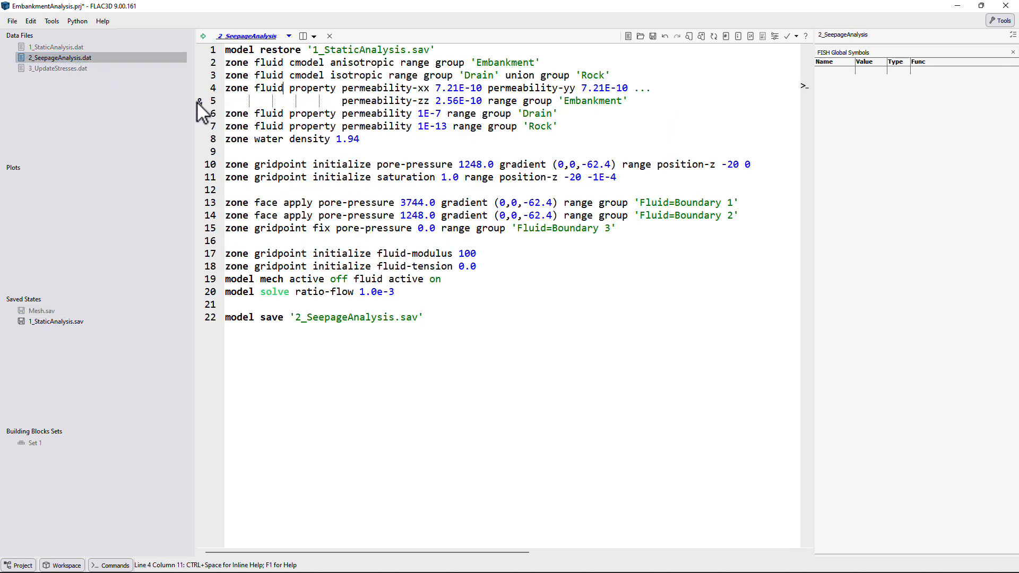
left_click(273, 138)
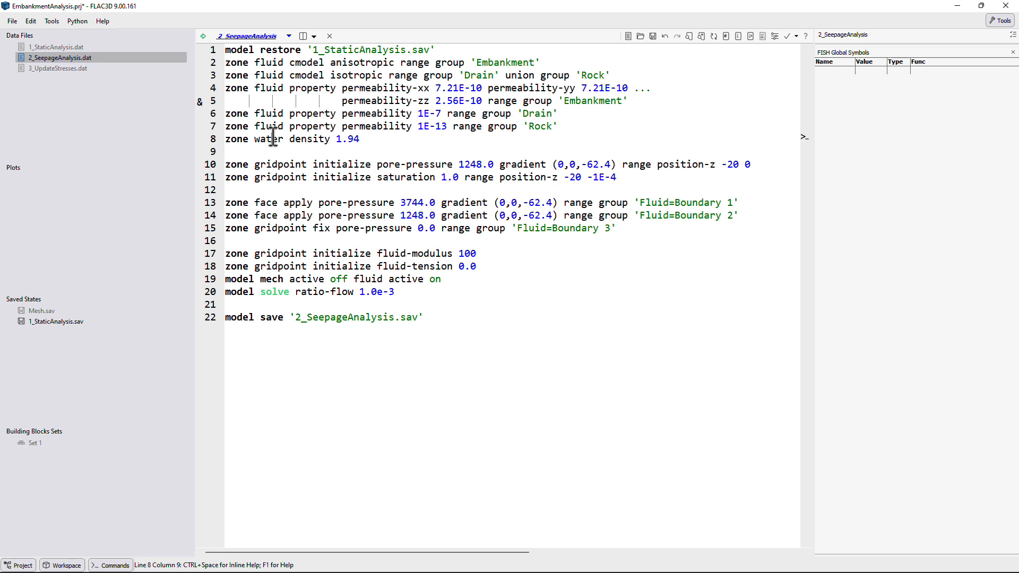
key("ctrl+shift+e")
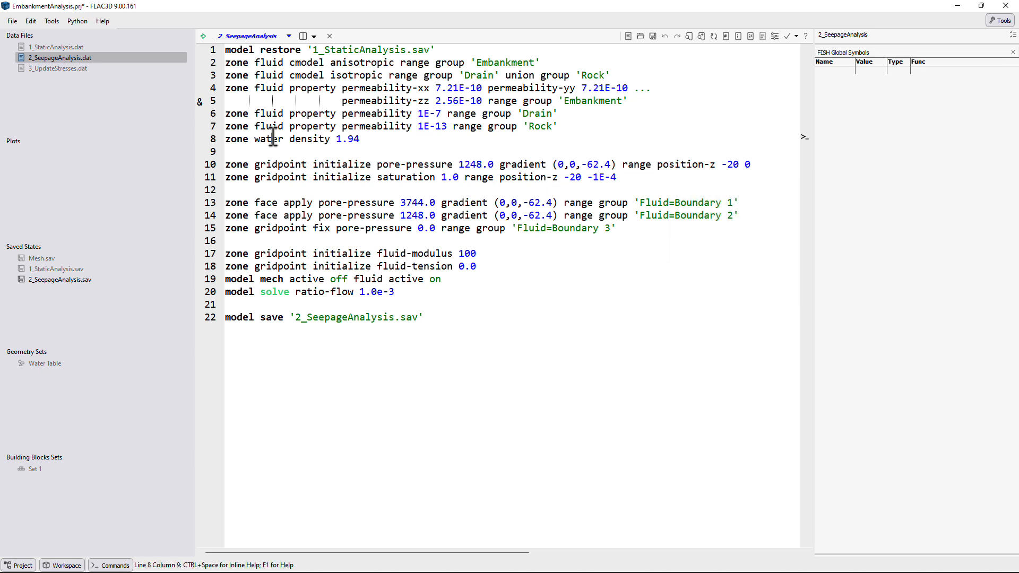
Open the 3_UpdateStresses.dat data file and execute it to update the densities and stresses.
double_click(92, 72)
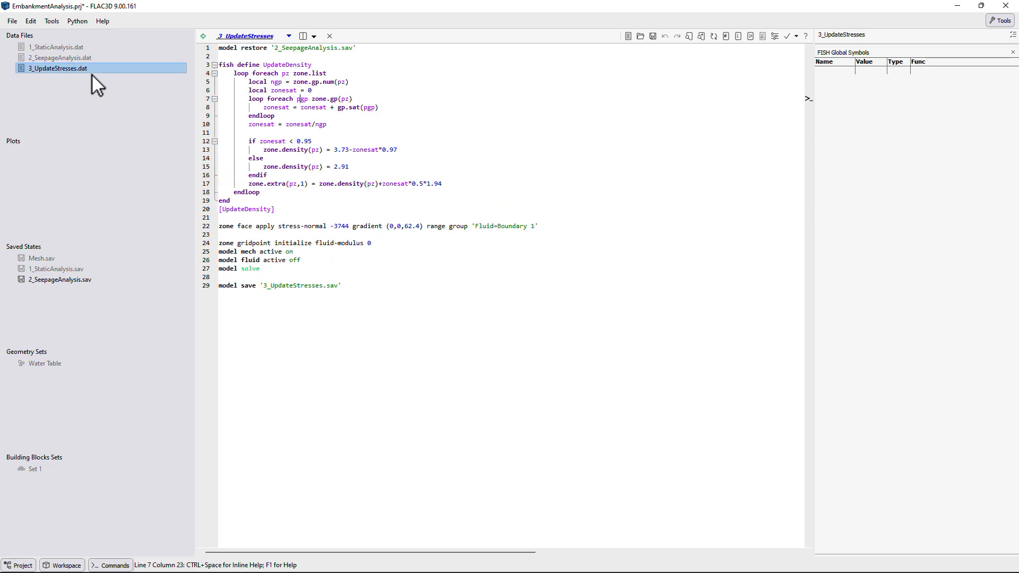
left_click(278, 125)
scroll(278, 128, "up", 4, "ctrl")
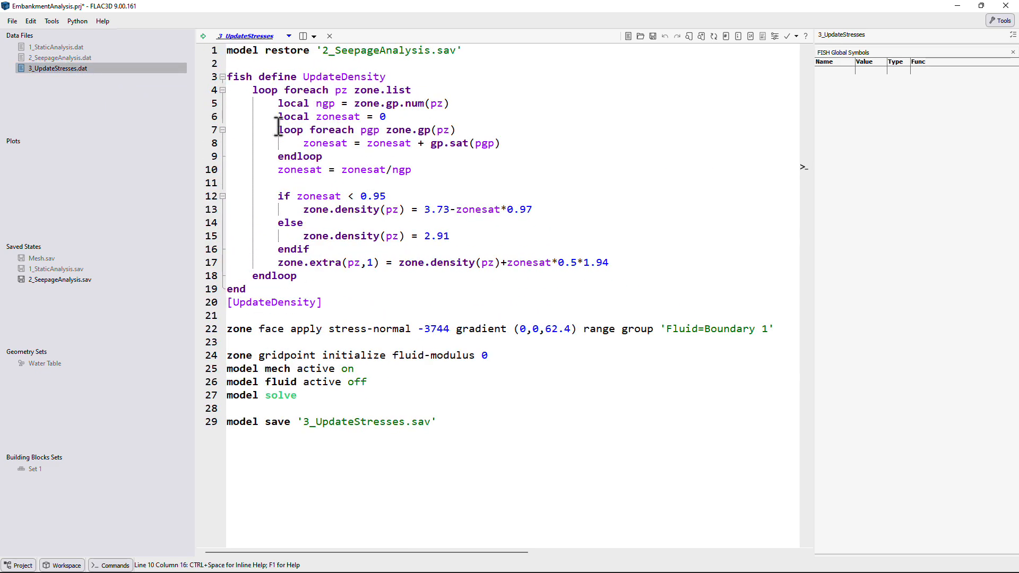
key("ctrl+shift+e")
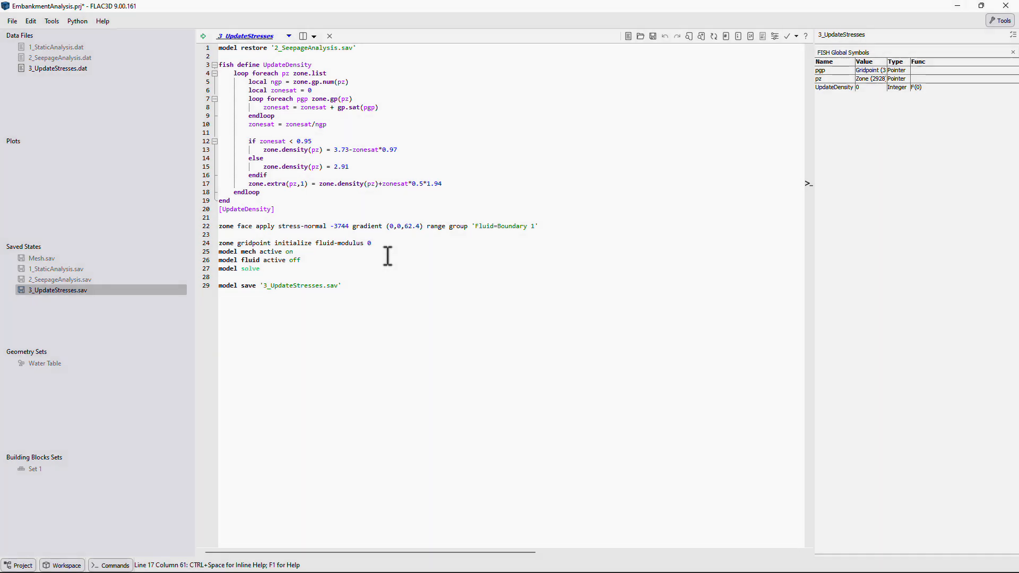
Create a new plot named 00_Model.
left_click(288, 35)
mouse_move(297, 63)
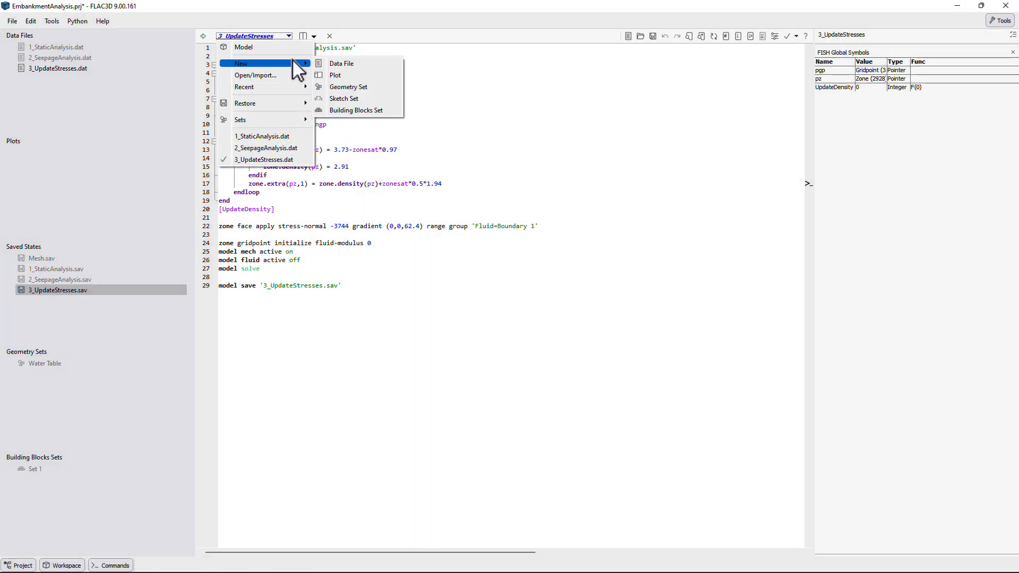
left_click(329, 75)
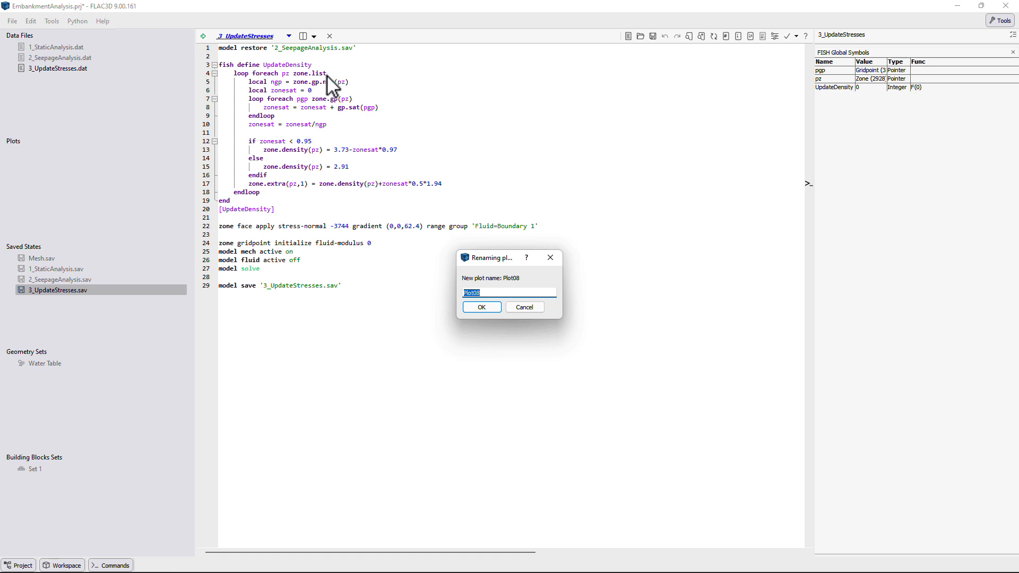
type("00_Model")
key("Return")
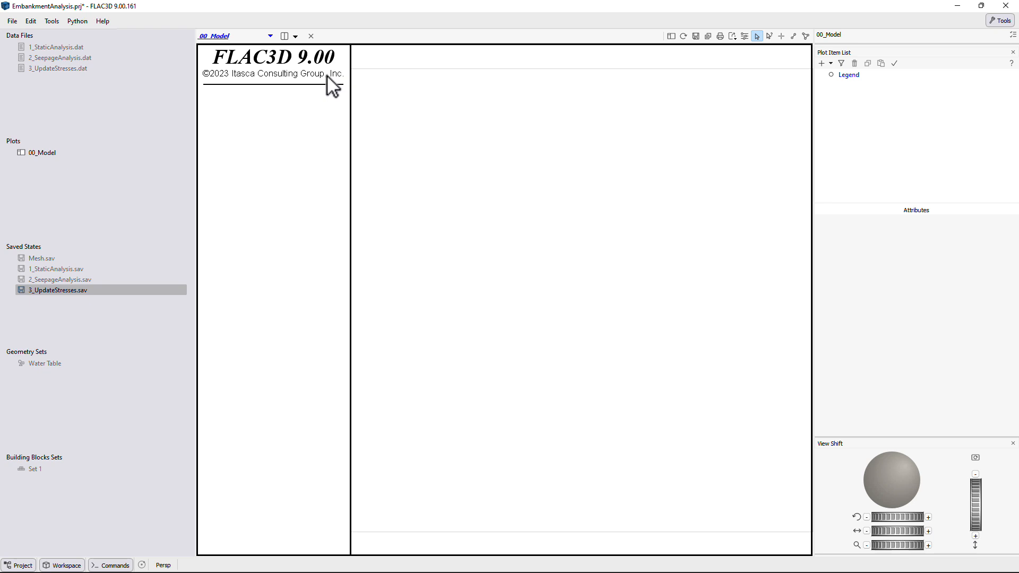
Add Zone and Axes plot items to the 00_Model plot.
right_click(469, 148)
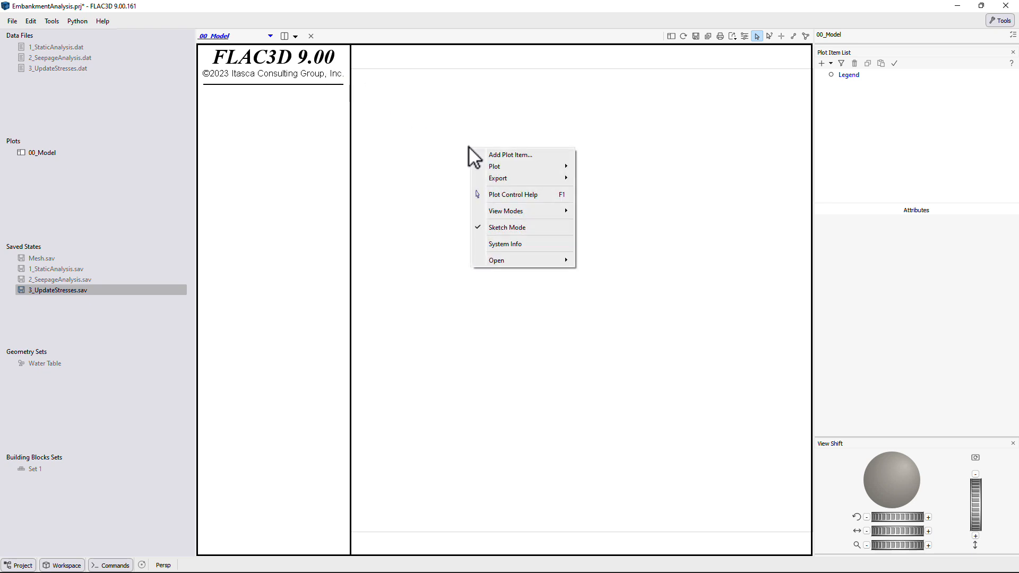
left_click(496, 154)
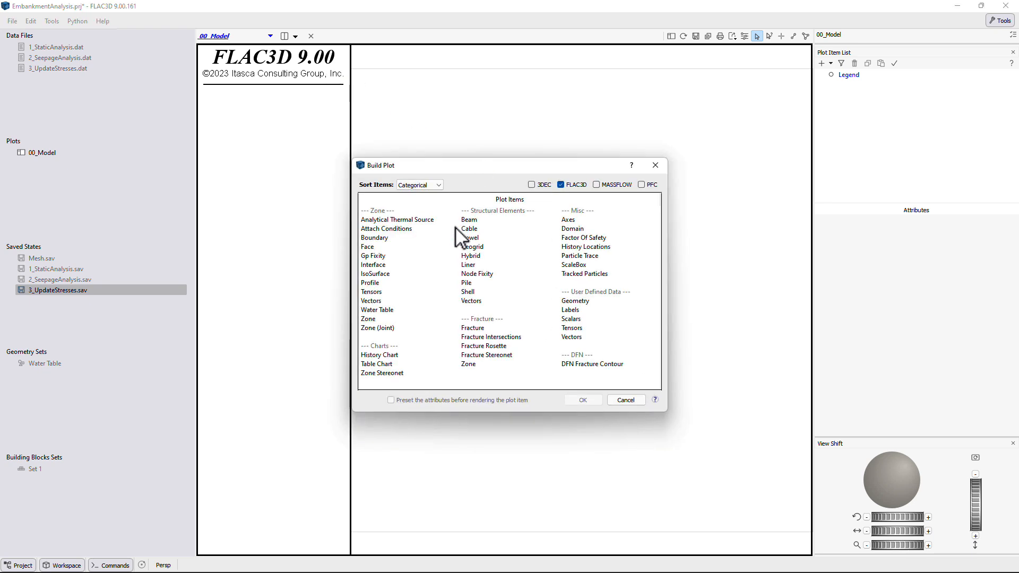
left_click(369, 318)
left_click(594, 222)
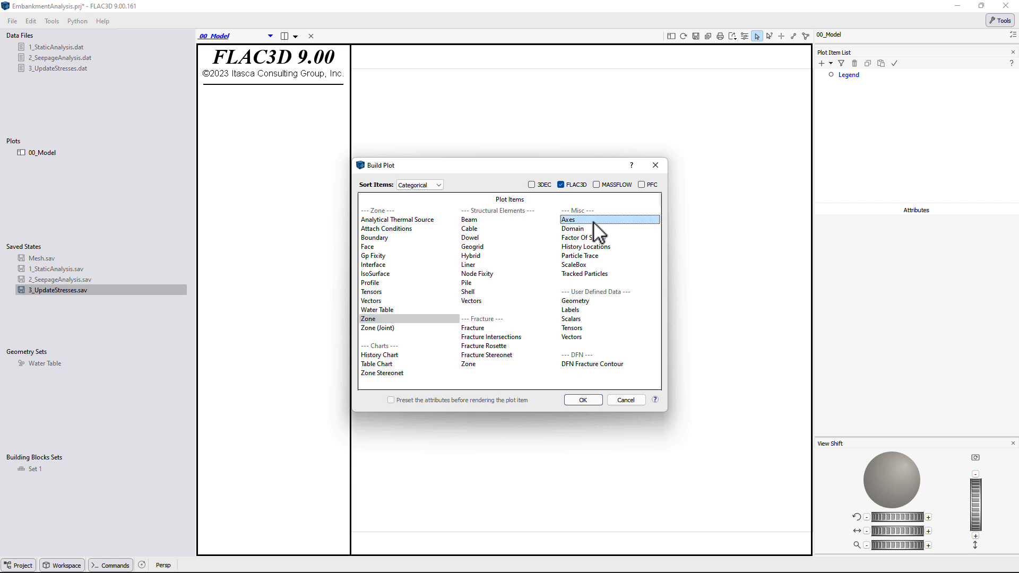
left_click(576, 400)
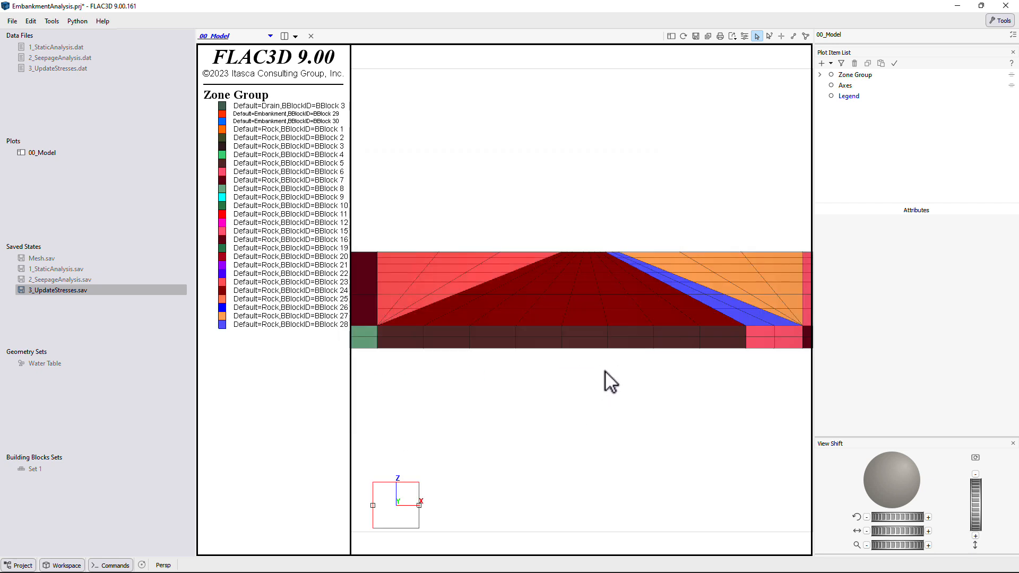
Colour the zone group plot item by the Default slot.
left_click(865, 75)
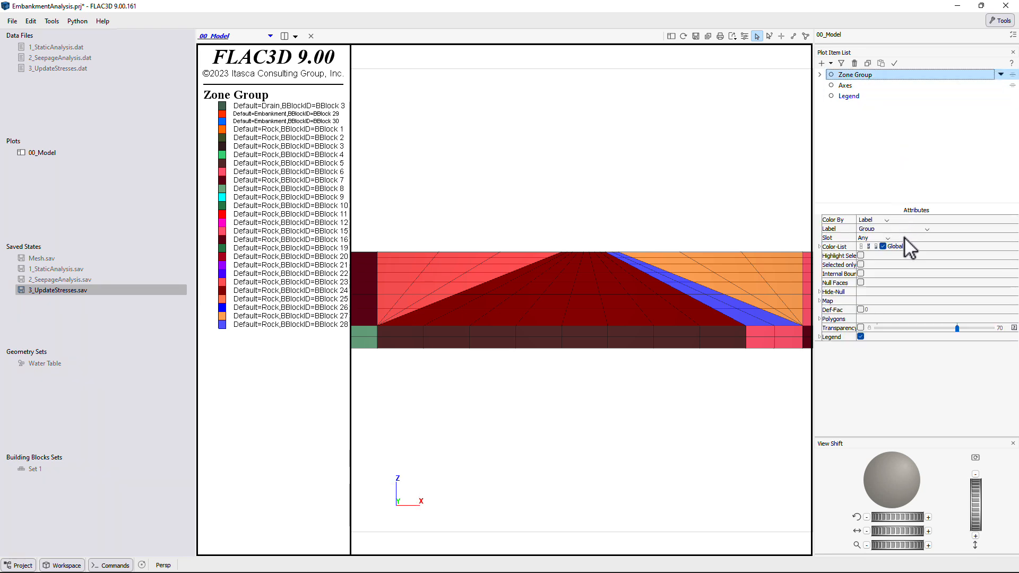
left_click(888, 238)
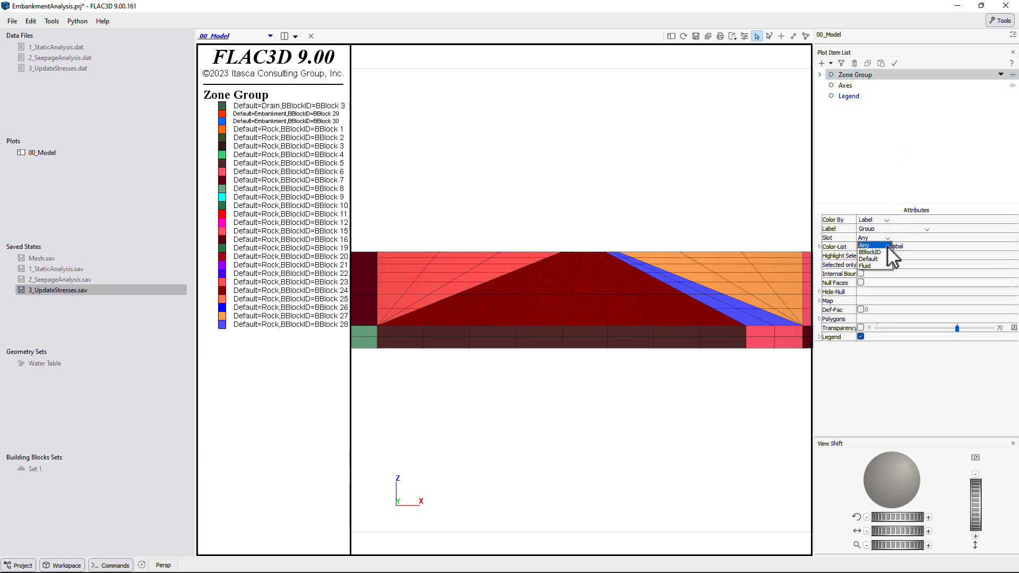
left_click(882, 259)
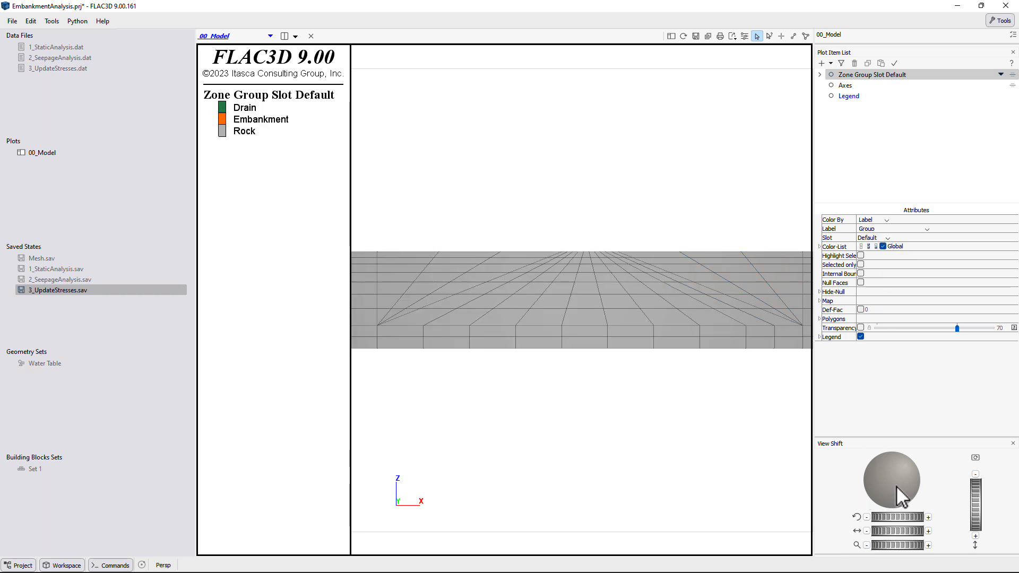
Activate the zone item's cutting plane and show the part in front of it along with the cut.
left_click_drag(895, 485, 871, 495)
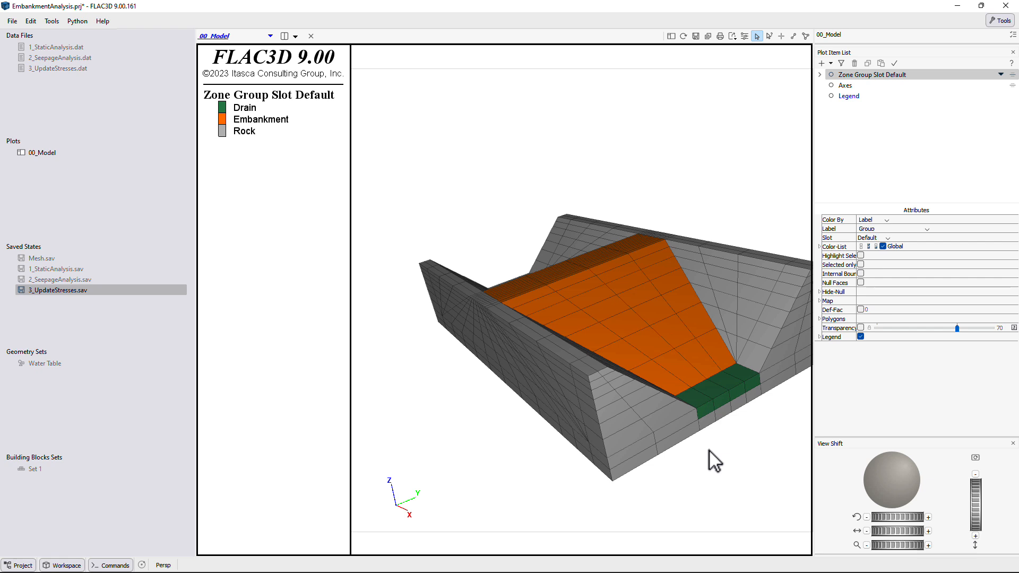
key("Left")
key("Left")
key("Left")
key("Left")
key("Left")
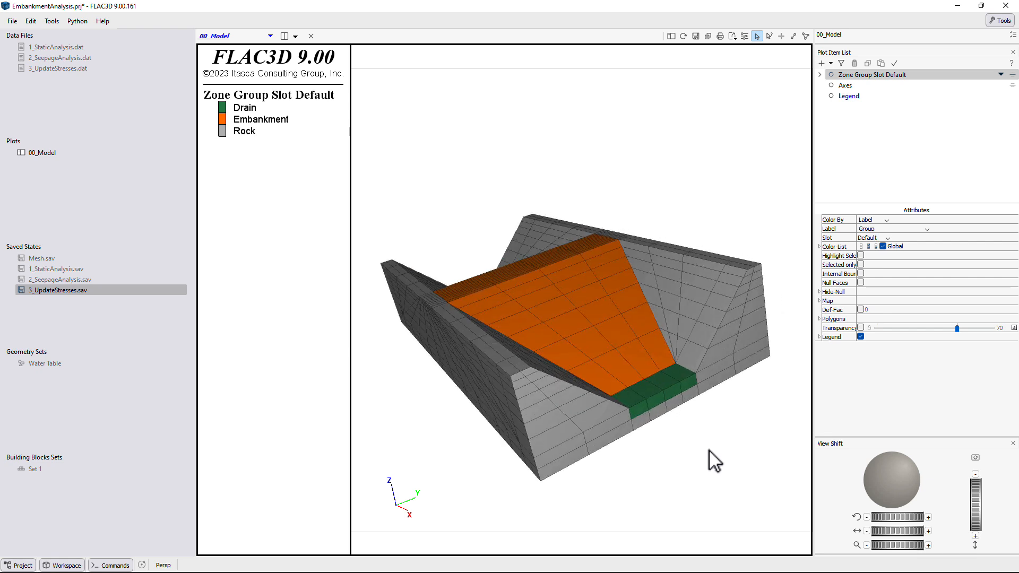
left_click(820, 75)
left_click(870, 86)
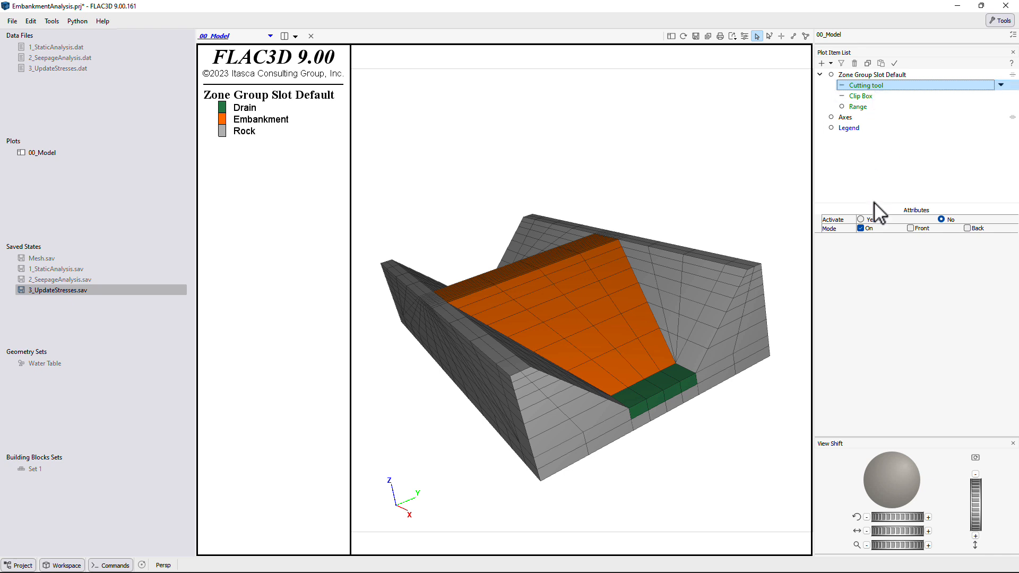
left_click(861, 220)
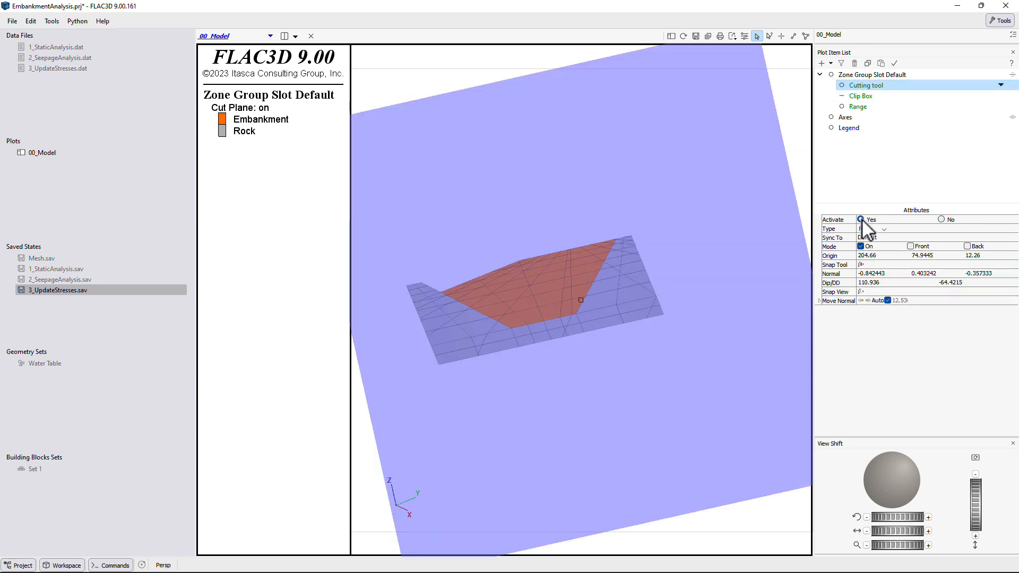
left_click(909, 247)
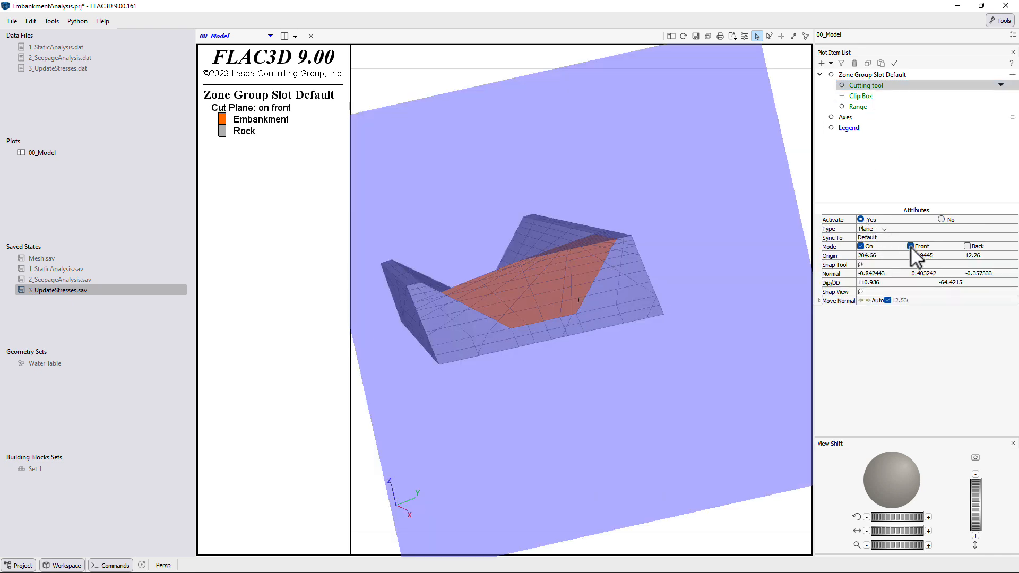
Set the cutting plane's normal to 0, 1, 0.
left_click(866, 274)
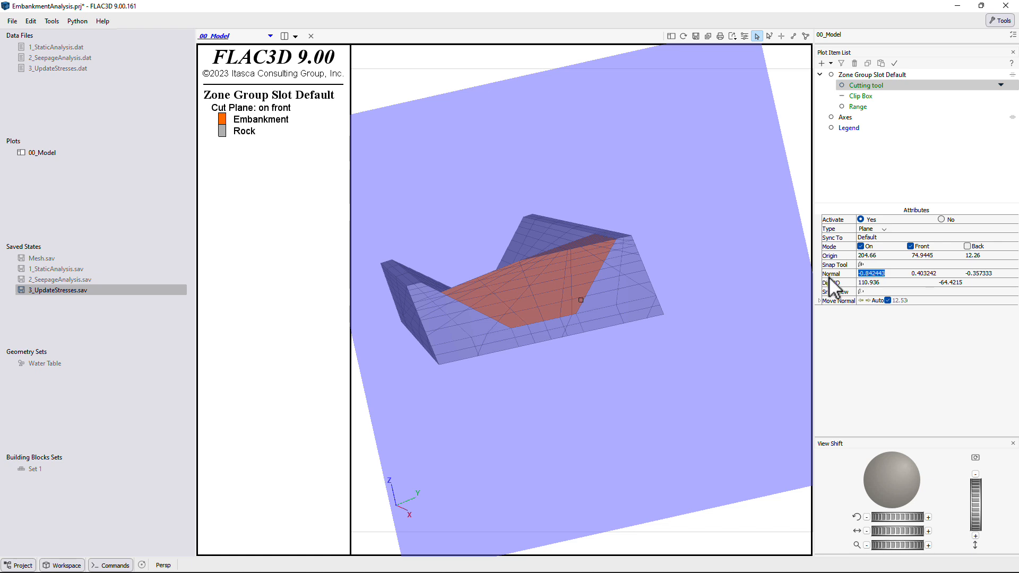
type("0")
key("Tab")
type("1")
key("Tab")
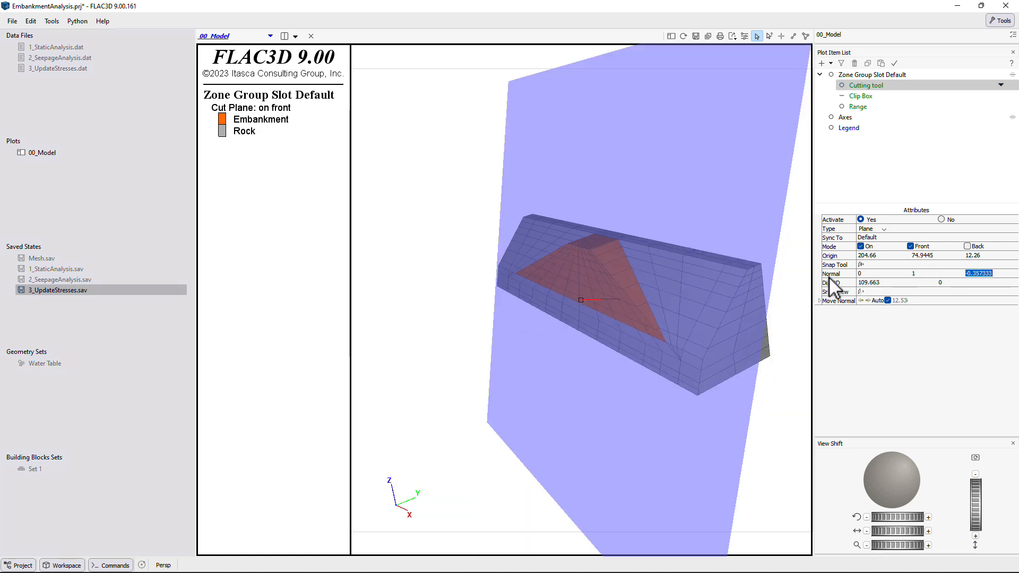
type("0")
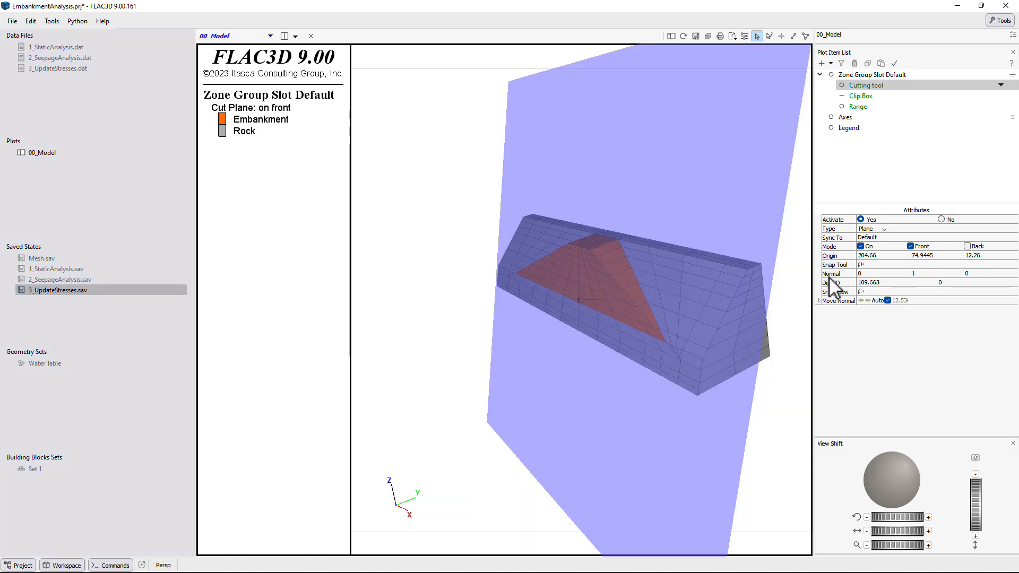
key("Return")
Set the Y coordinate of the cutting plane's origin to 32.4 and select the zone group item again.
left_click(907, 255)
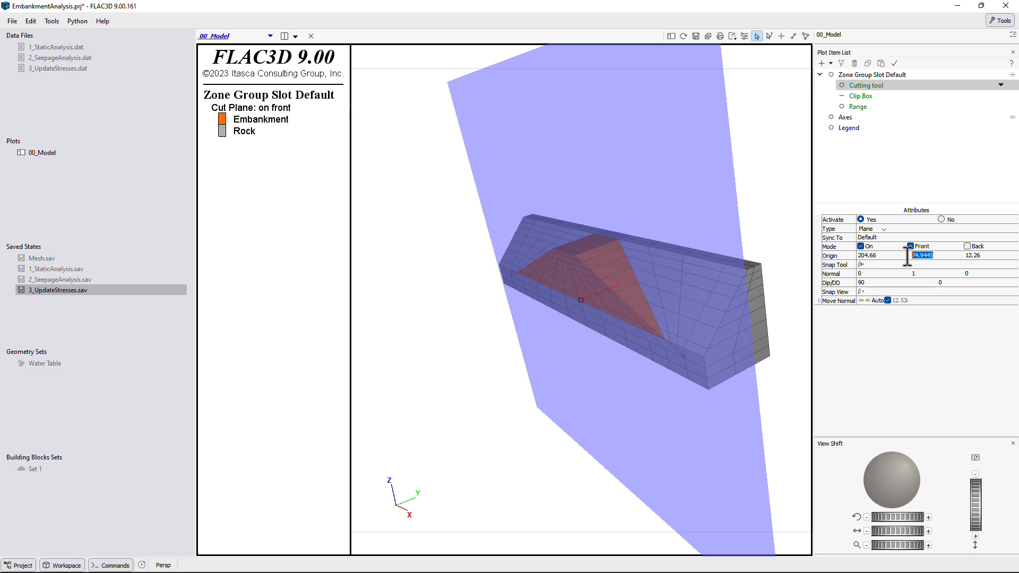
type("32.4")
key("Return")
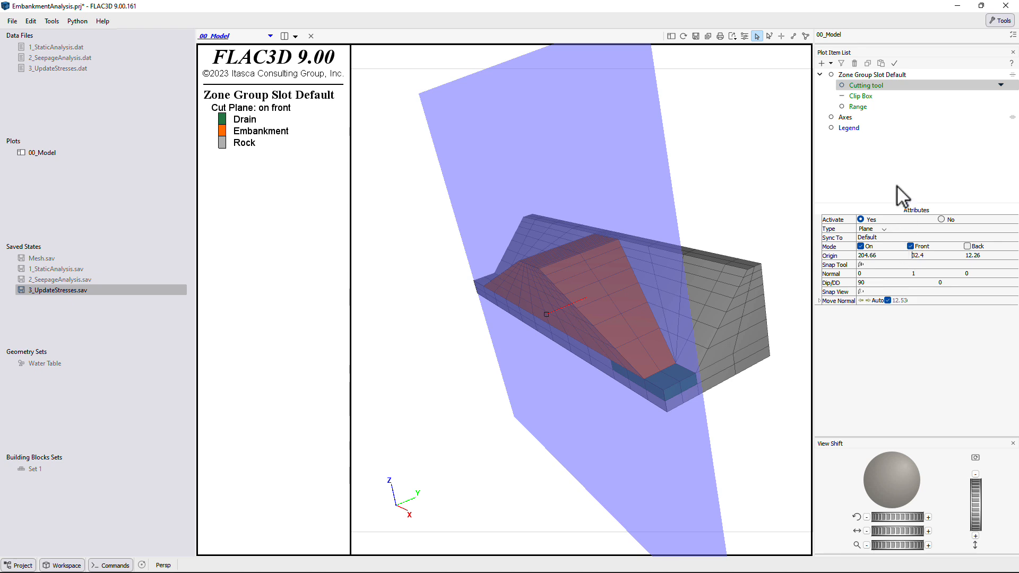
left_click(883, 76)
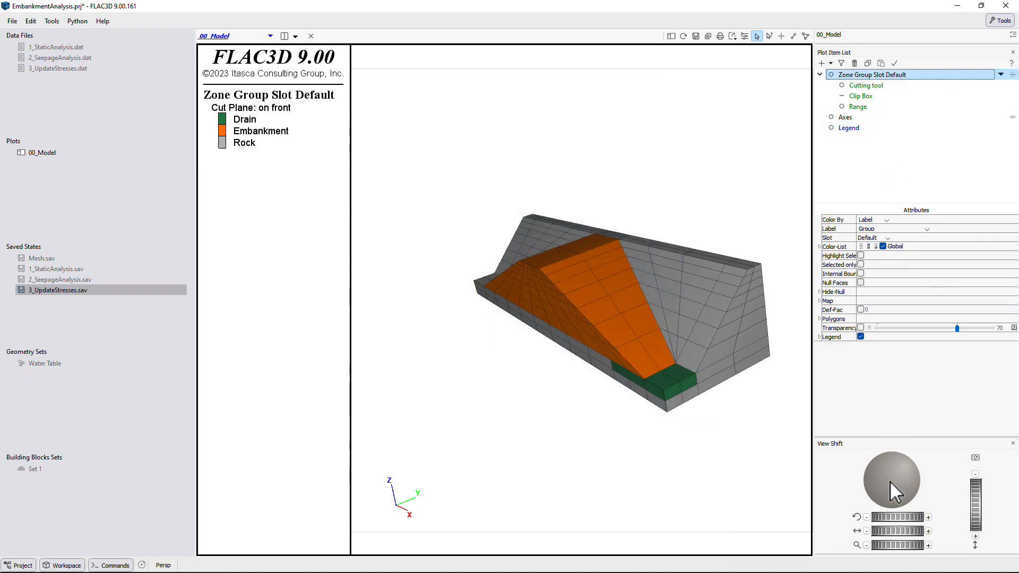
left_click_drag(889, 480, 895, 476)
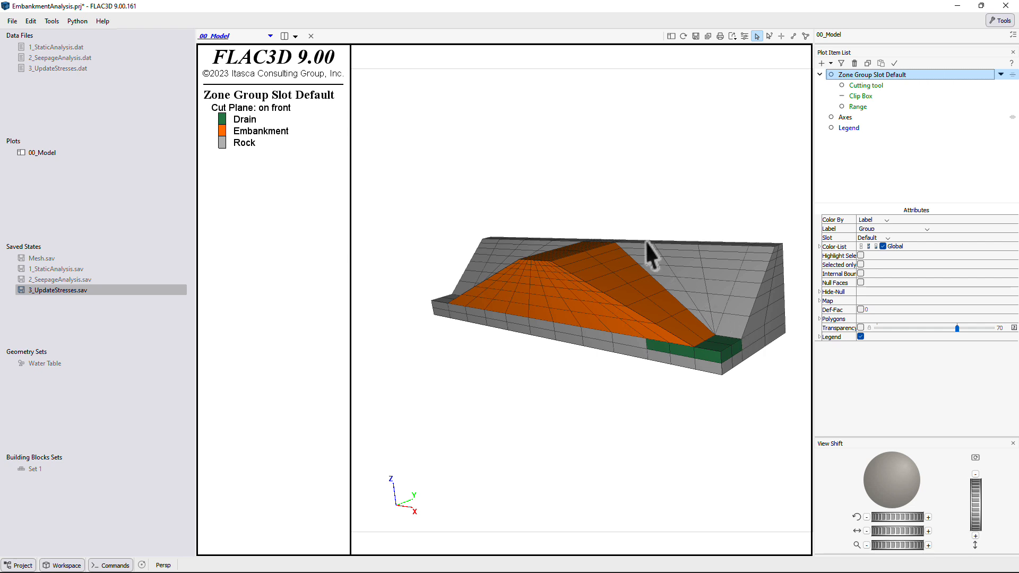
Create a new plot named 01a_eszz.
right_click(581, 183)
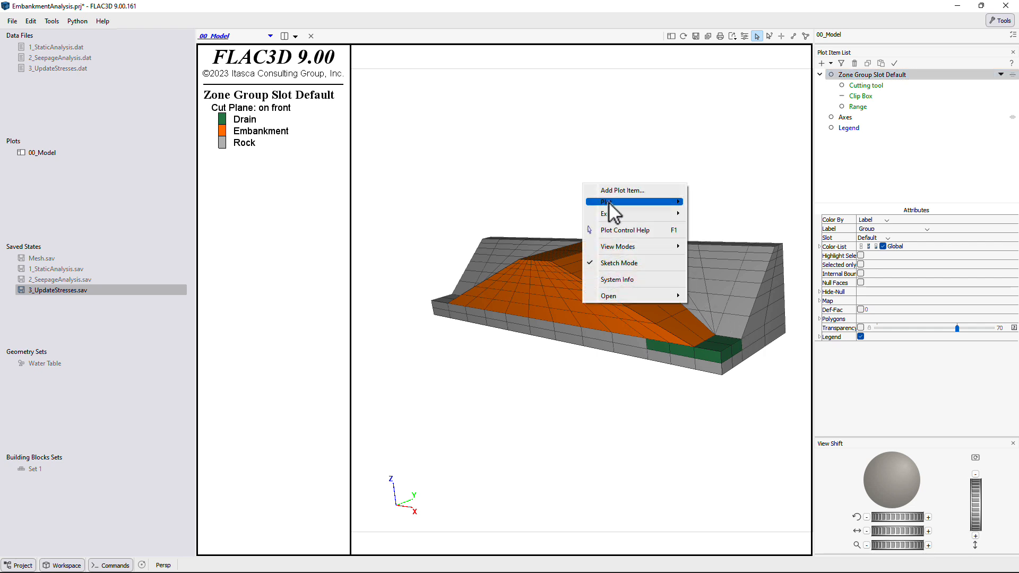
mouse_move(663, 205)
left_click(695, 206)
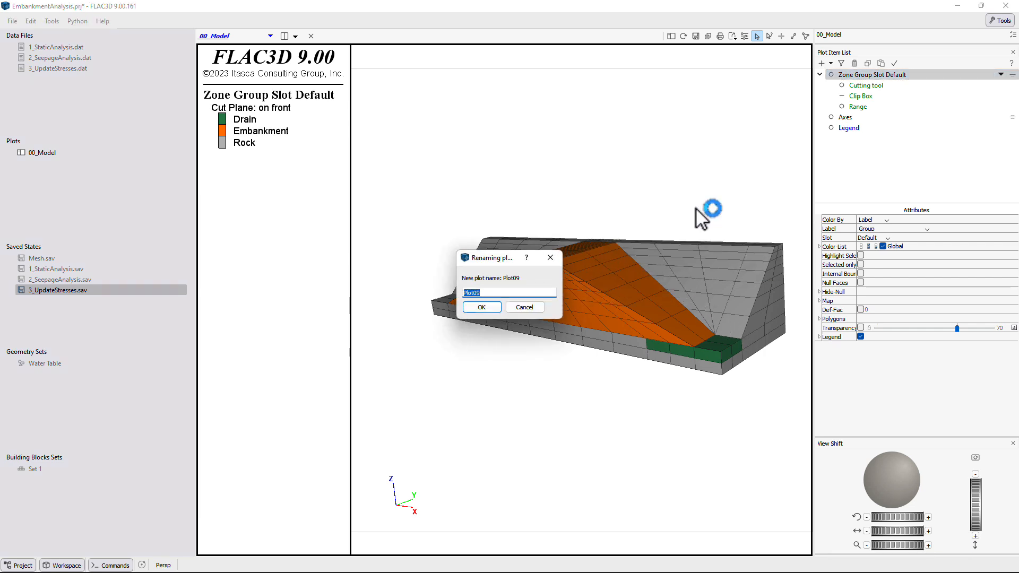
type("01a_eszz")
key("Return")
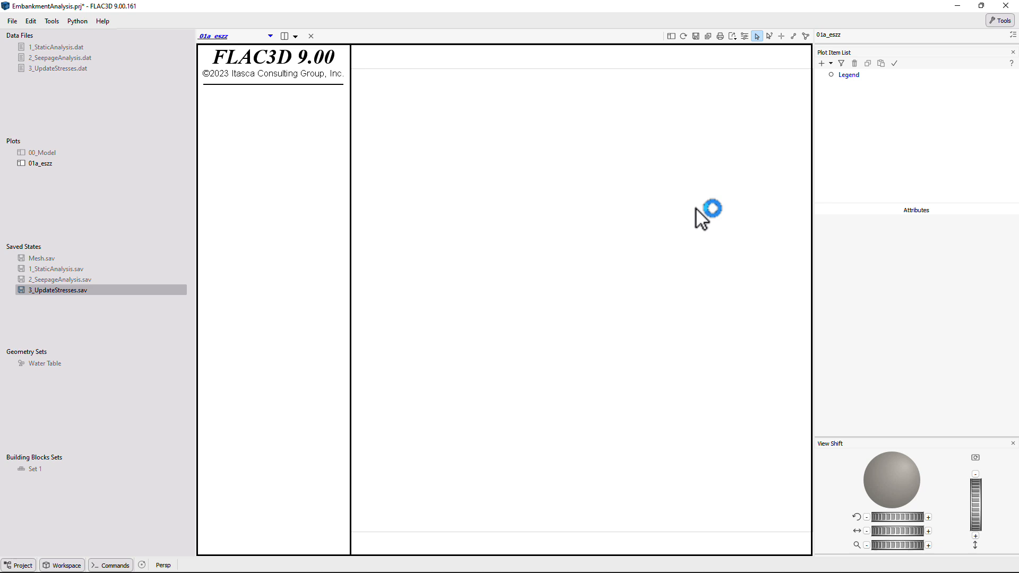
Add Zone and Axes plot items to the empty 01a_eszz plot.
right_click(691, 211)
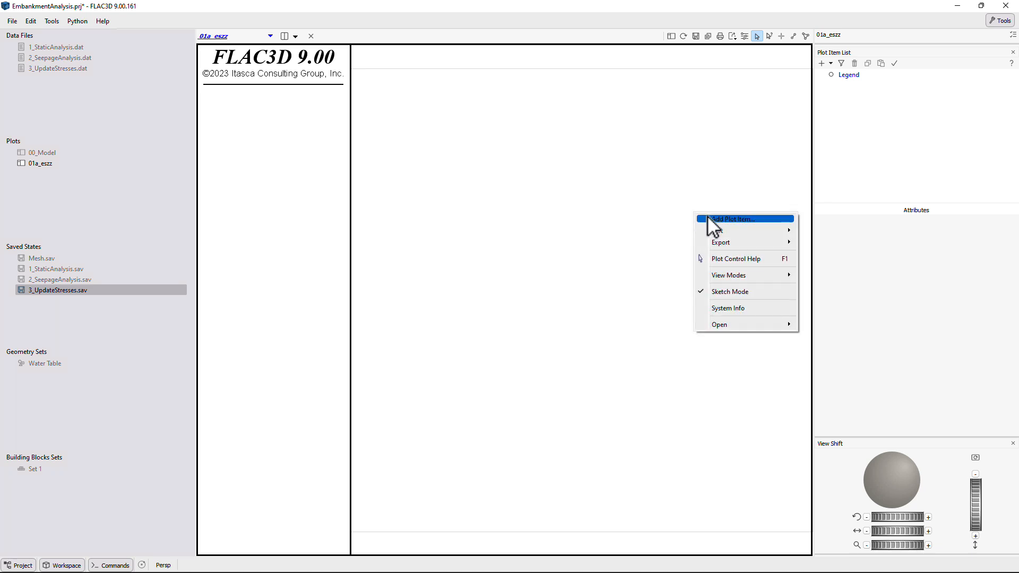
left_click(707, 217)
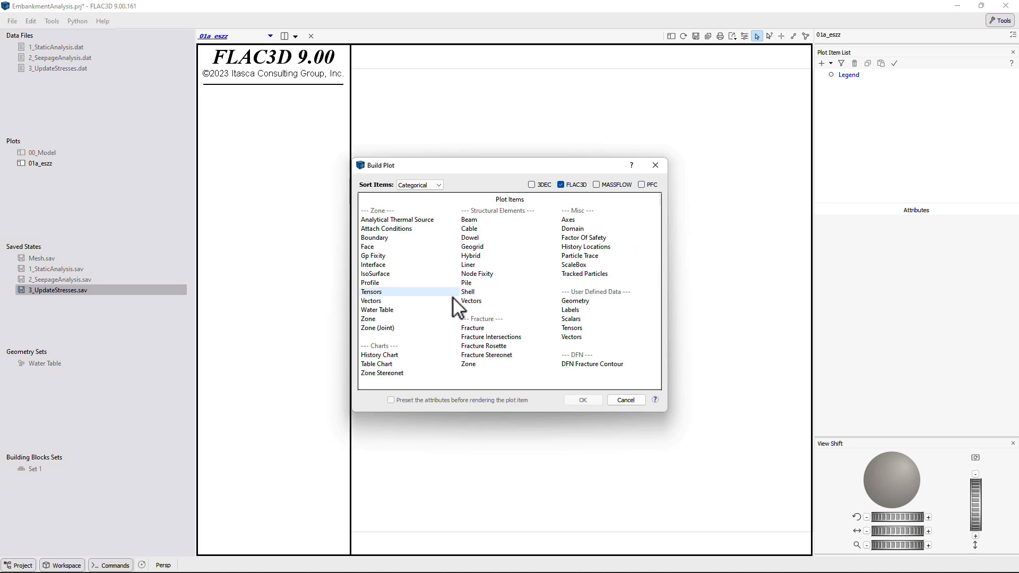
left_click(393, 319)
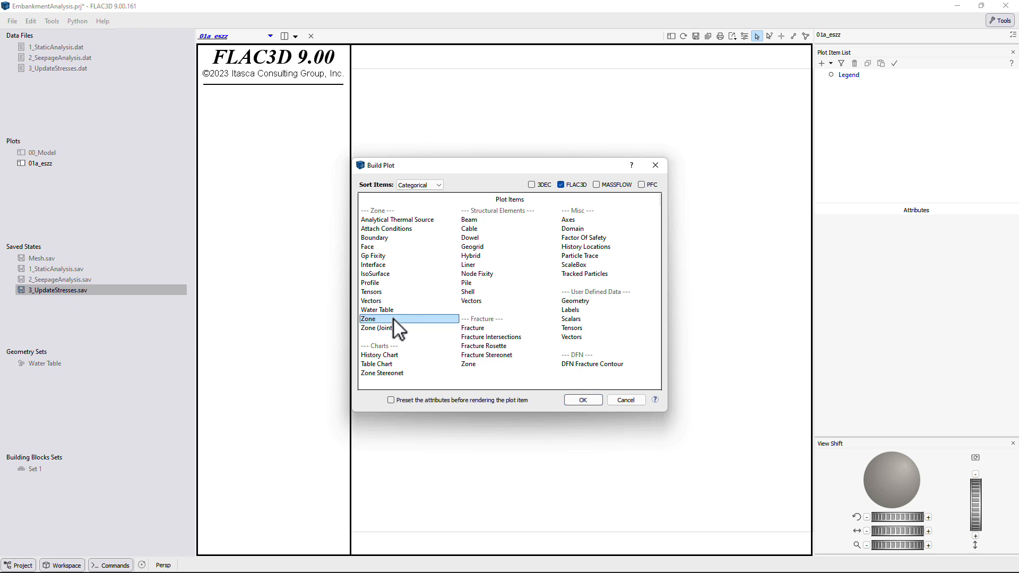
left_click(565, 221)
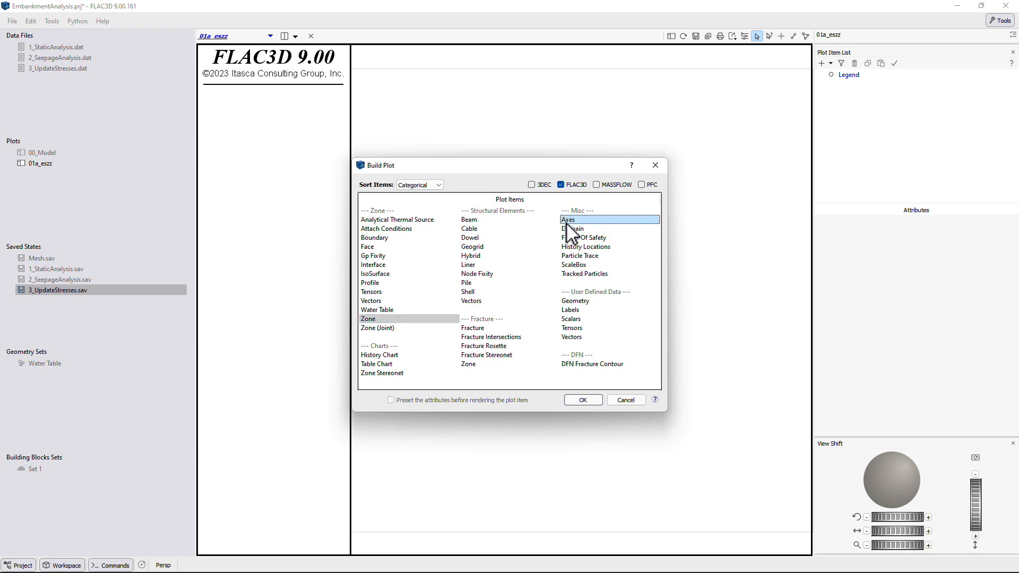
left_click(575, 399)
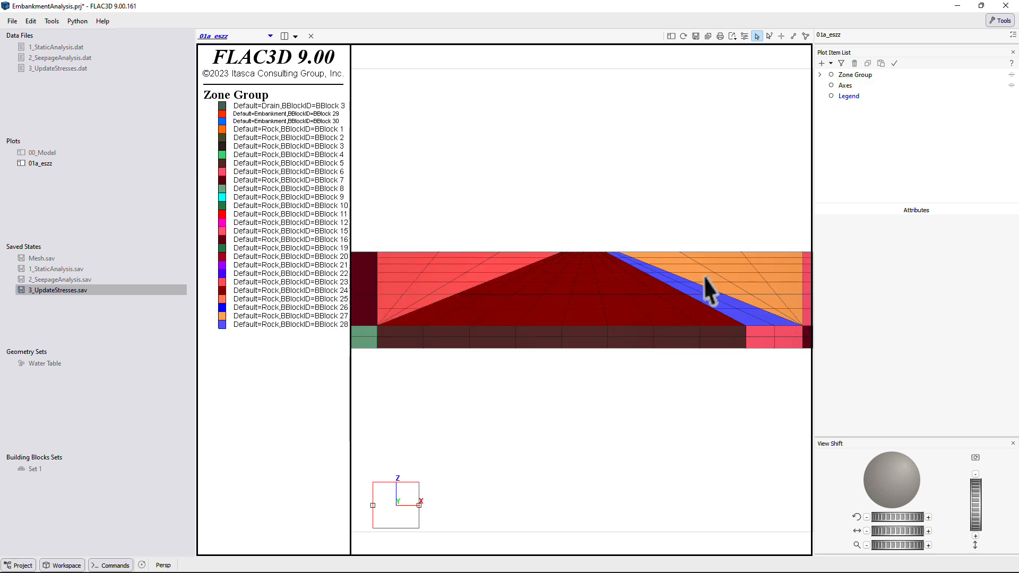
Colour the zone item by a contour of ZZ effective stress, calculated with volumetric averaging.
left_click(850, 77)
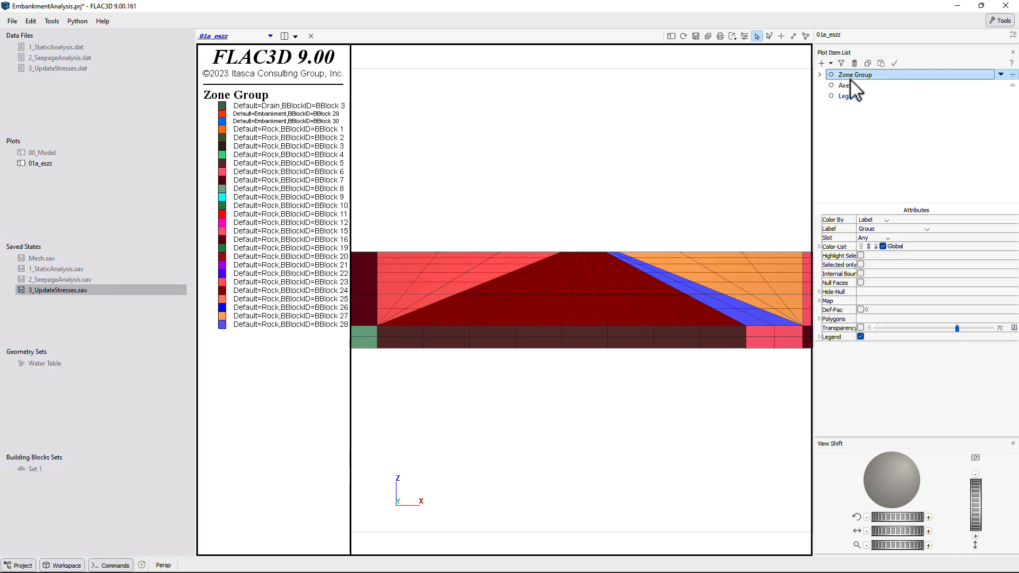
left_click(886, 221)
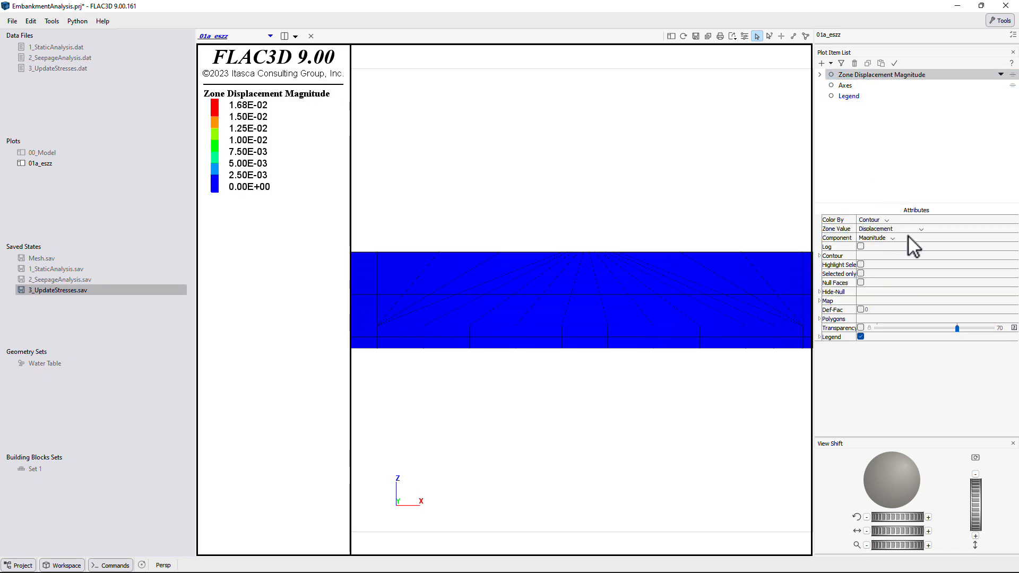
left_click(921, 230)
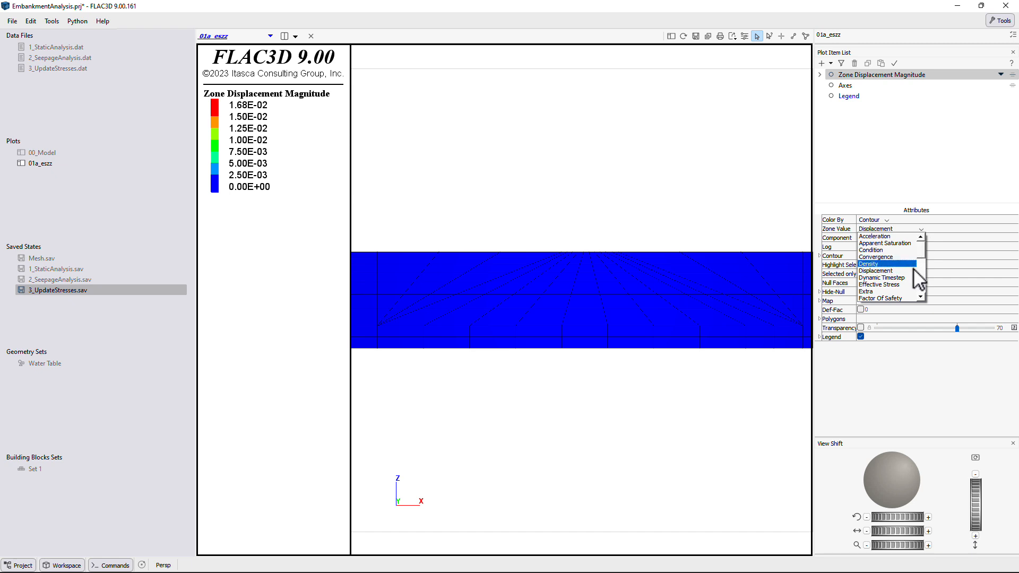
left_click(903, 285)
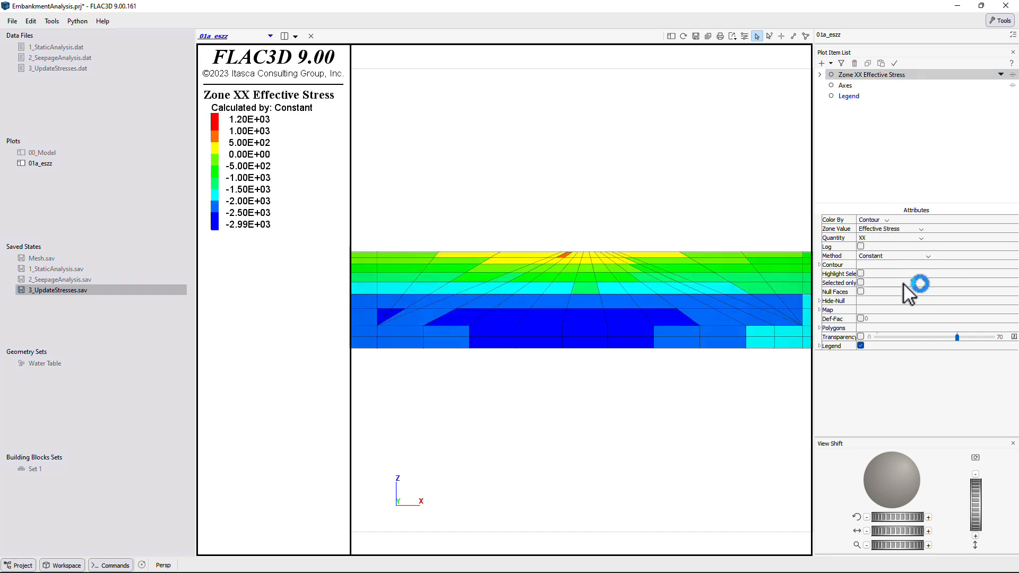
left_click(921, 239)
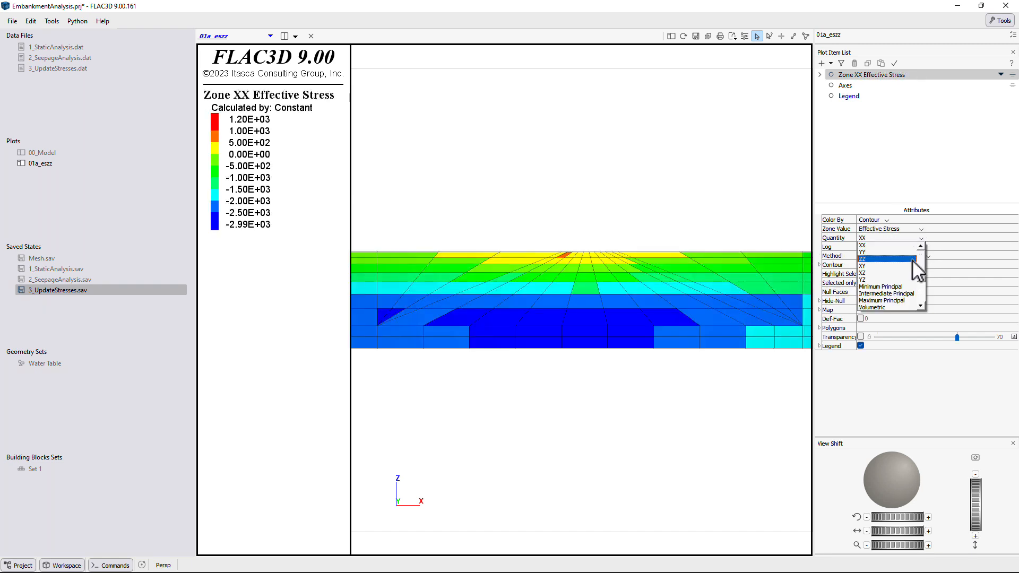
left_click(914, 259)
left_click(910, 256)
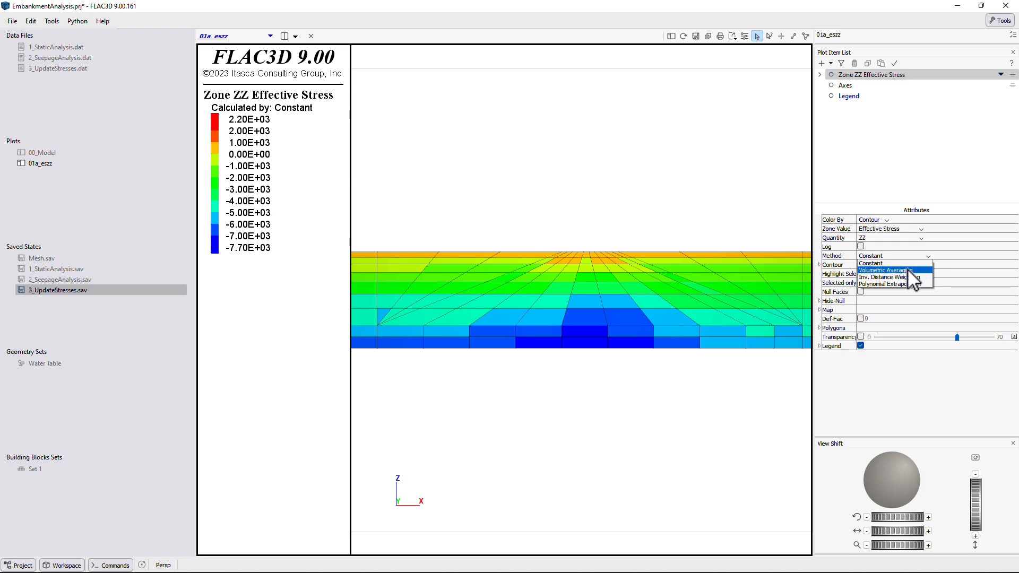
left_click(907, 269)
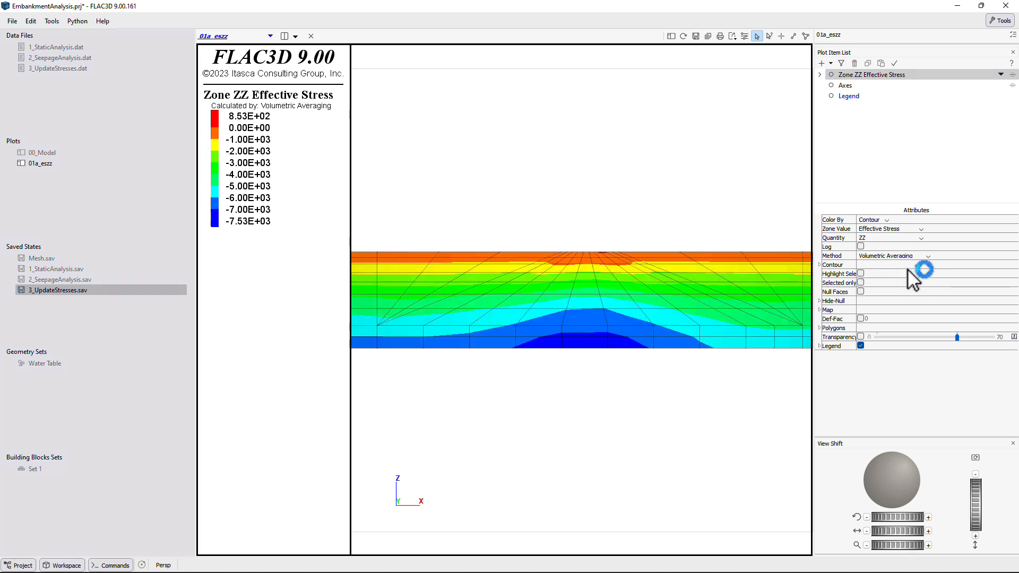
Set the contour range to a maximum of 0 and a minimum of -5000, with a fixed interval of 500 and reversed colours.
left_click(820, 265)
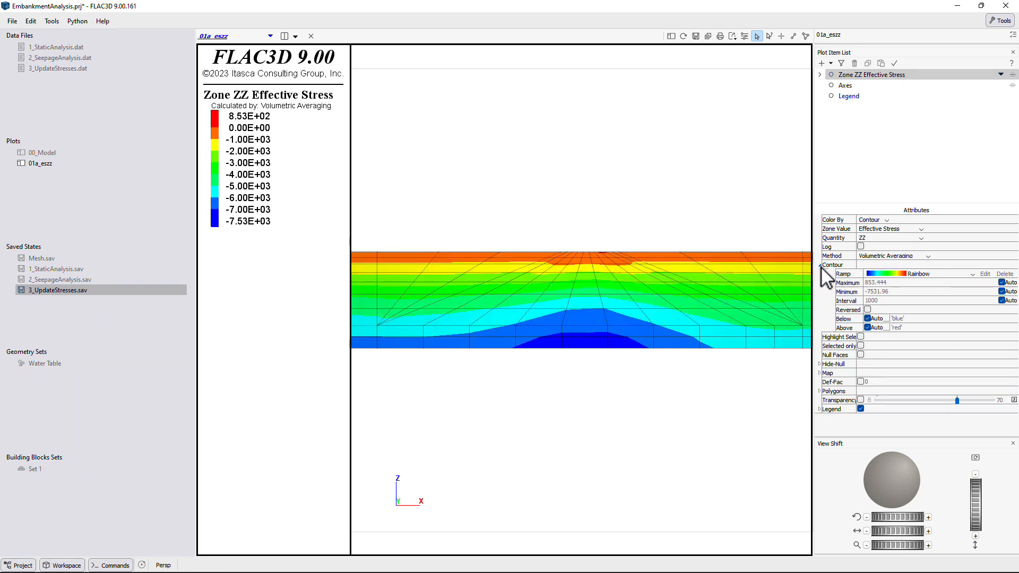
left_click(1001, 283)
left_click(888, 283)
left_click_drag(889, 283, 864, 283)
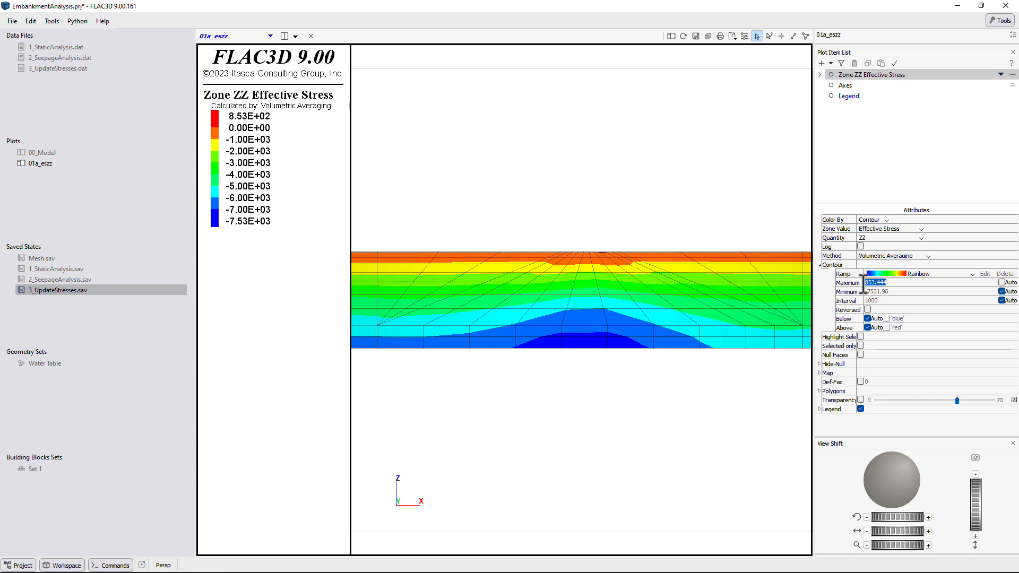
type("0")
key("Return")
left_click(1001, 292)
left_click_drag(948, 292, 836, 291)
type("-5000")
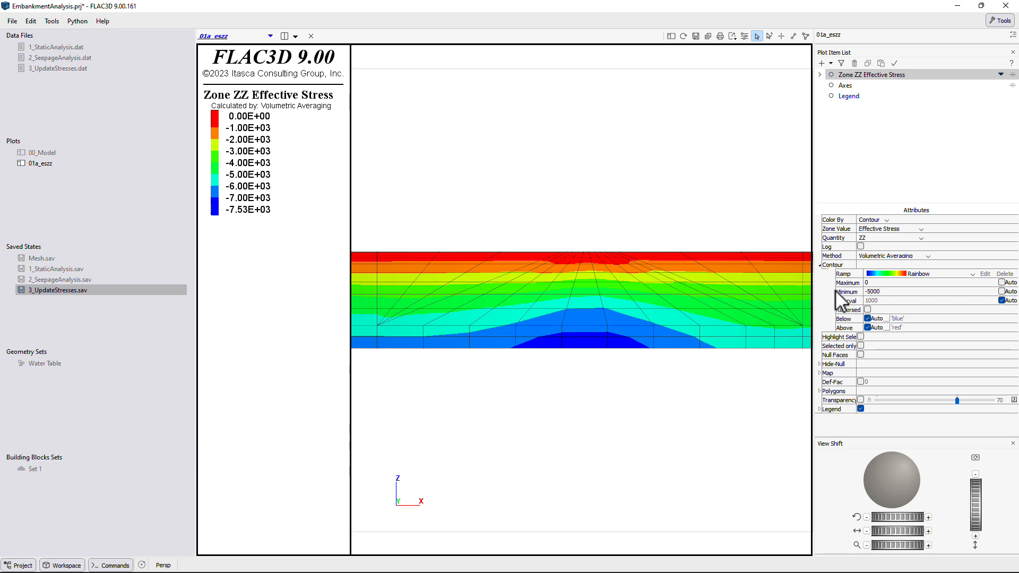
key("Return")
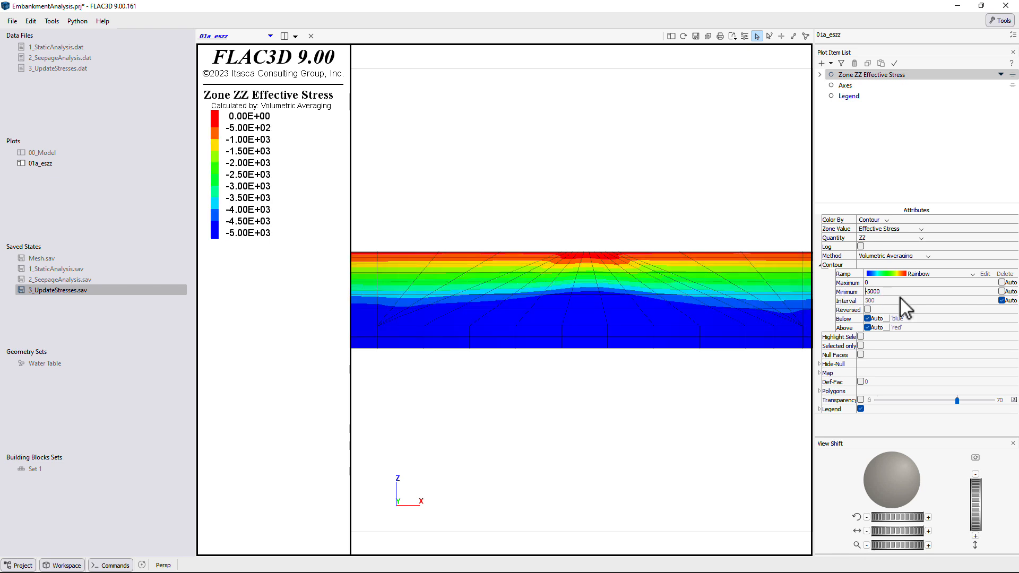
left_click(1002, 301)
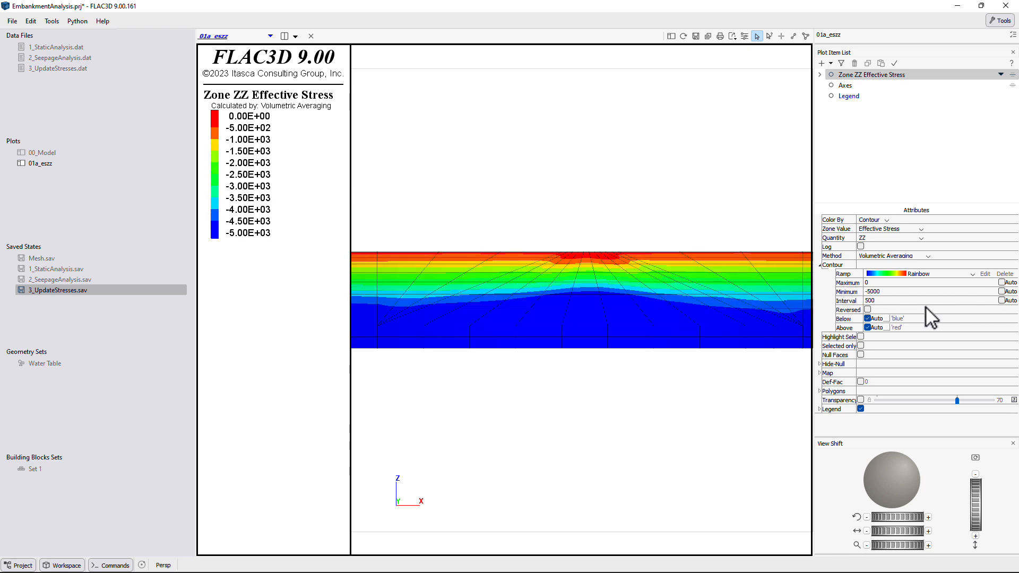
left_click(867, 310)
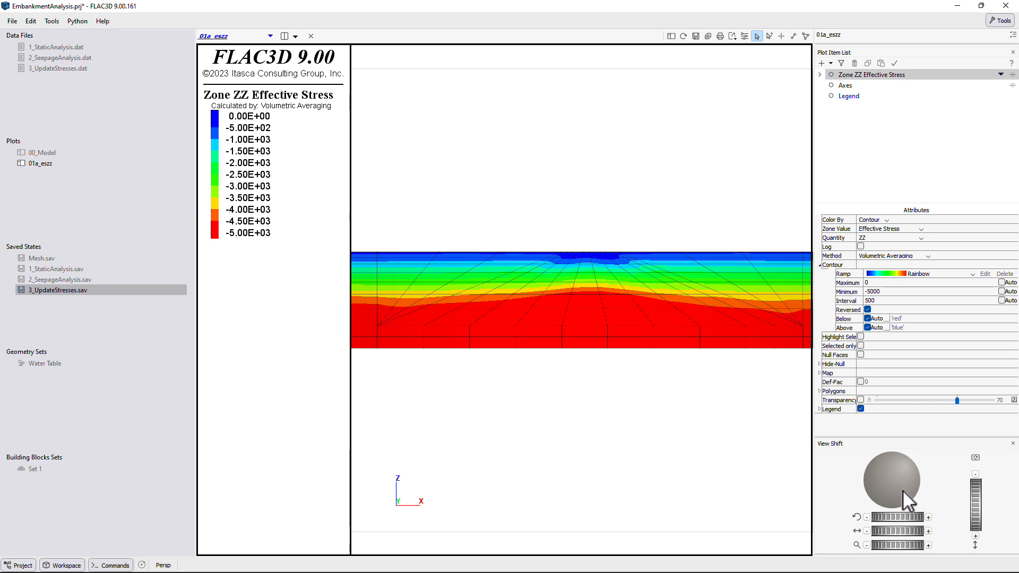
Duplicate the 01a_eszz plot with the whole model shown in a three-dimensional view.
left_click_drag(901, 482, 874, 492)
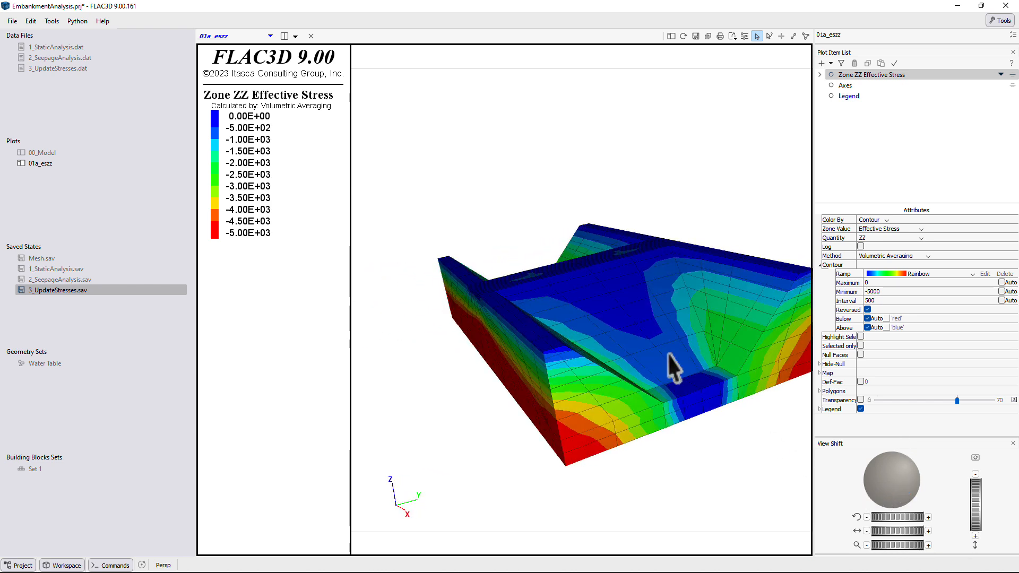
key("Left")
key("Left")
key("Left")
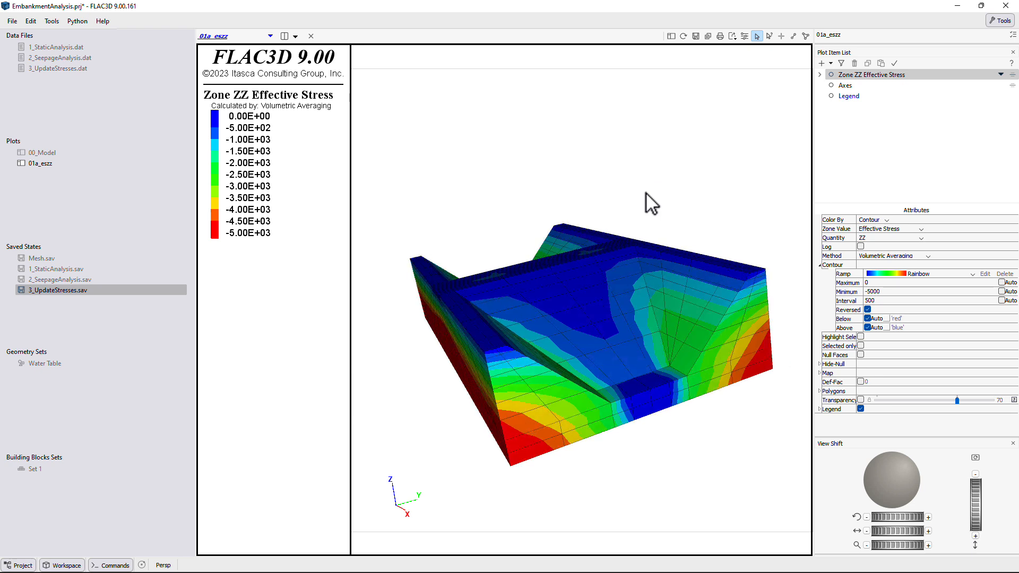
key("Left")
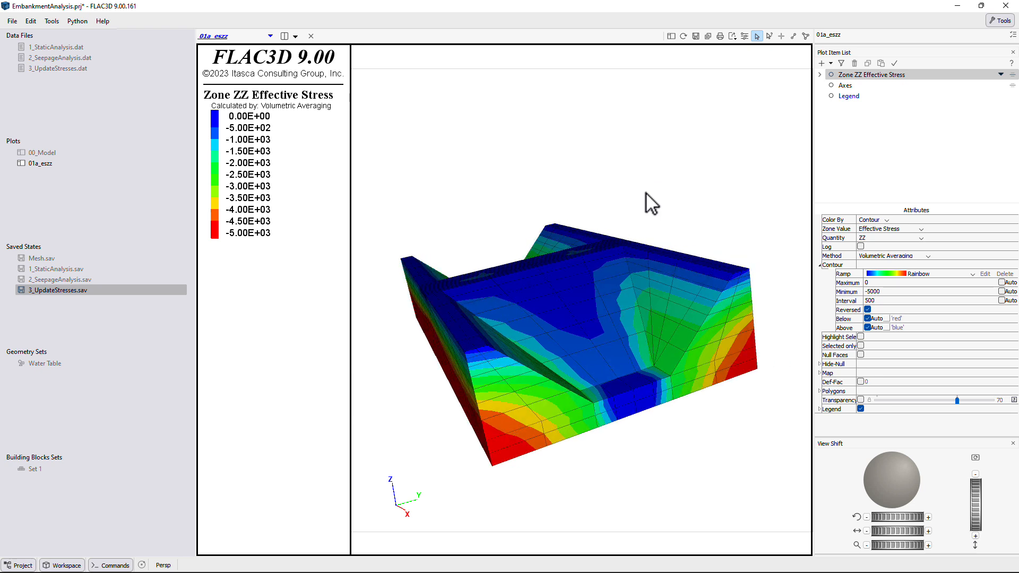
left_click(708, 41)
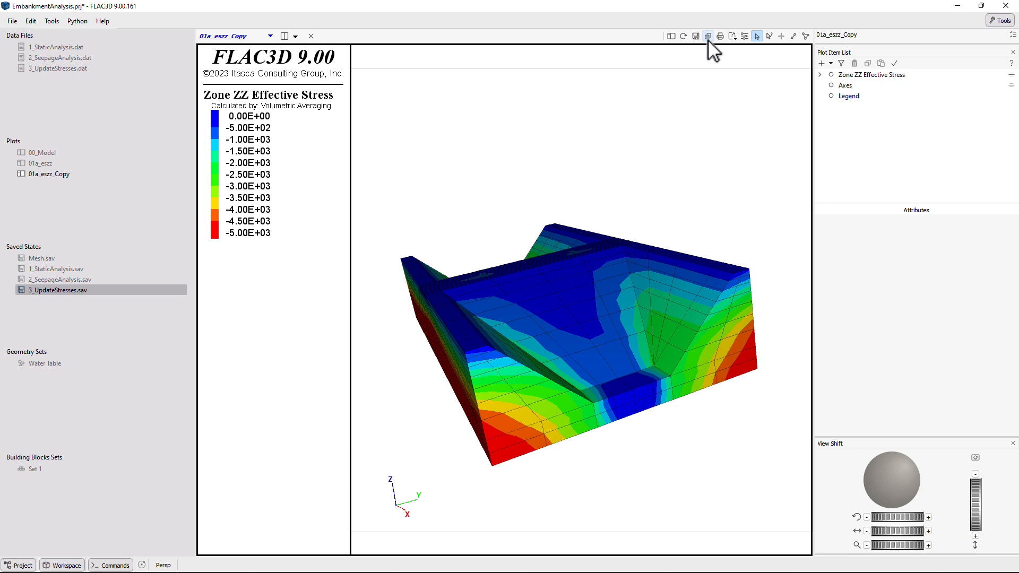
Rename the copied plot as 01b_eszz.
left_click(40, 176)
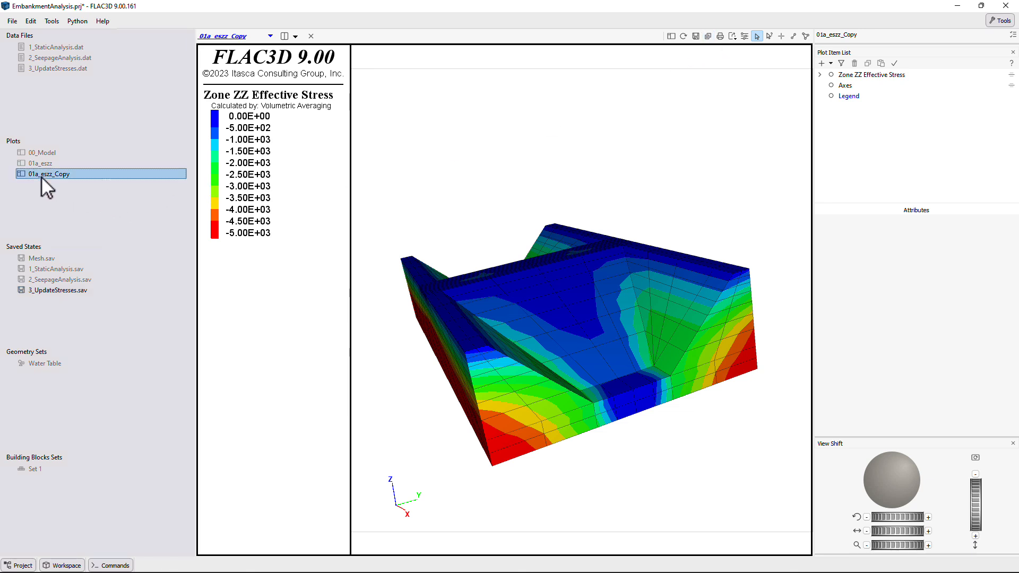
right_click(40, 176)
left_click(69, 227)
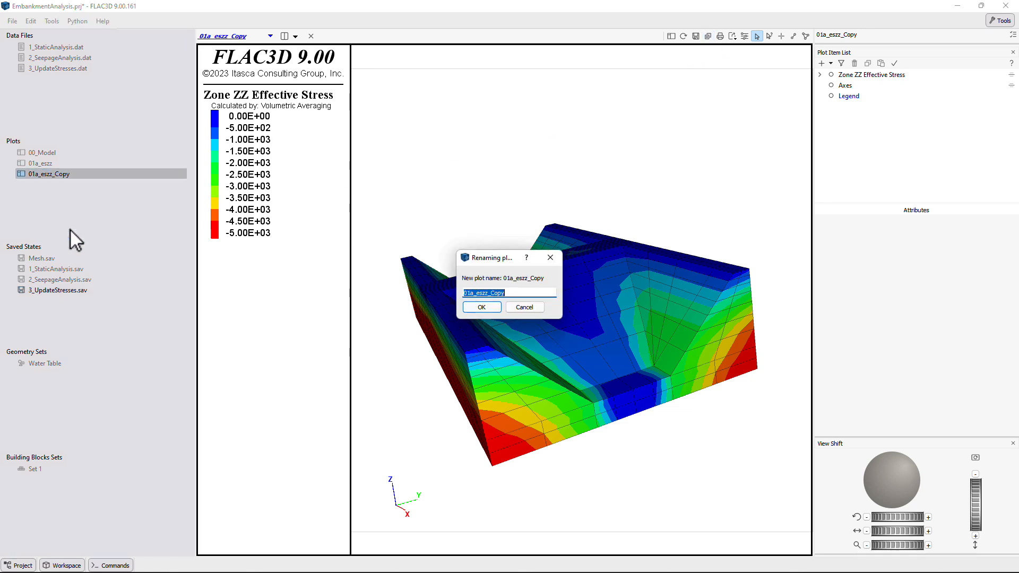
key("End")
key("BackSpace")
key("BackSpace")
key("BackSpace")
key("BackSpace")
type("b")
left_click(484, 308)
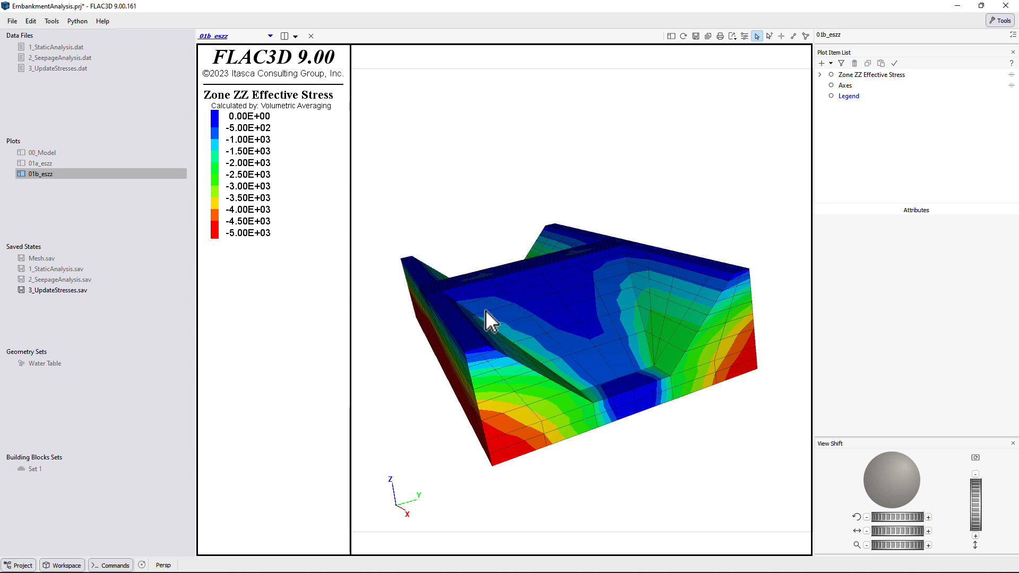
Add a Group range element to the range of the ZZ effective stress zone item.
left_click(822, 76)
right_click(854, 108)
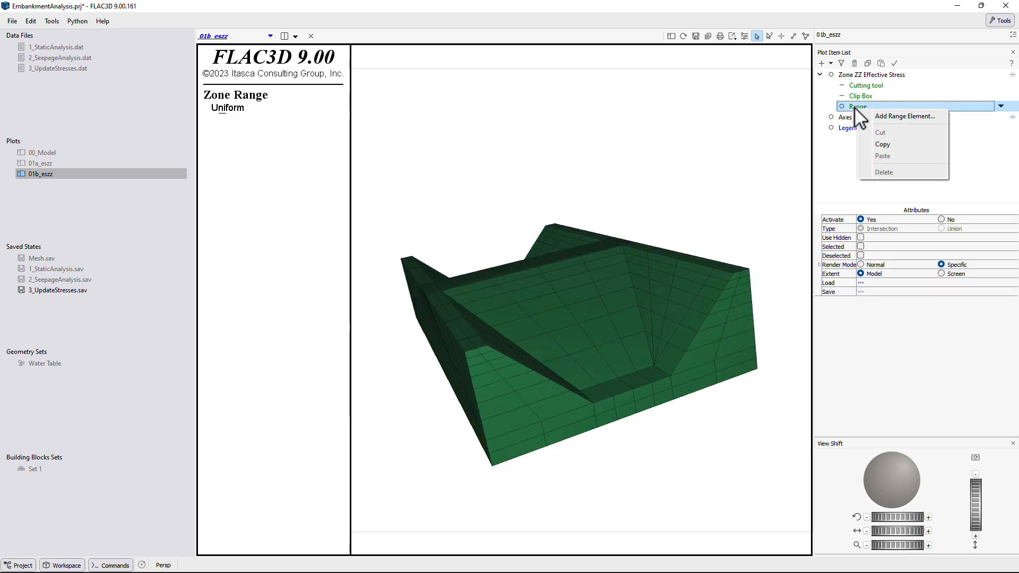
left_click(873, 116)
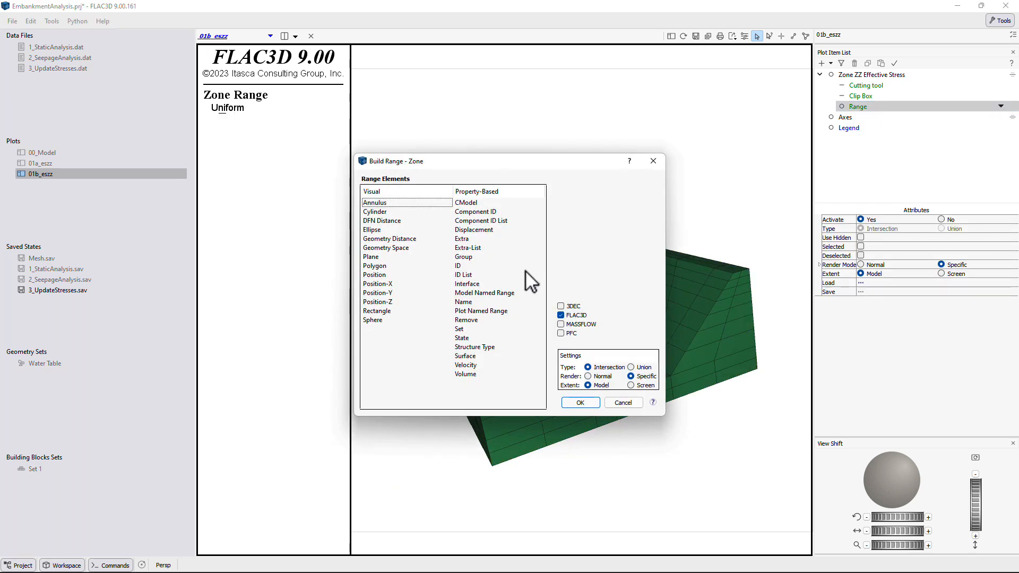
double_click(493, 257)
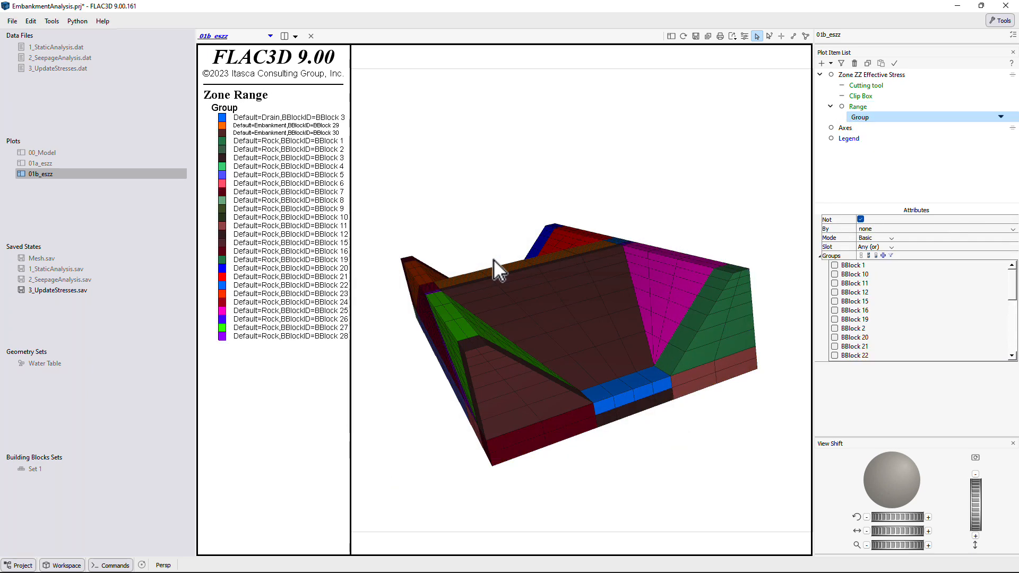
Turn off the group range's negation and limit it to the Embankment group of the Default slot.
left_click(860, 219)
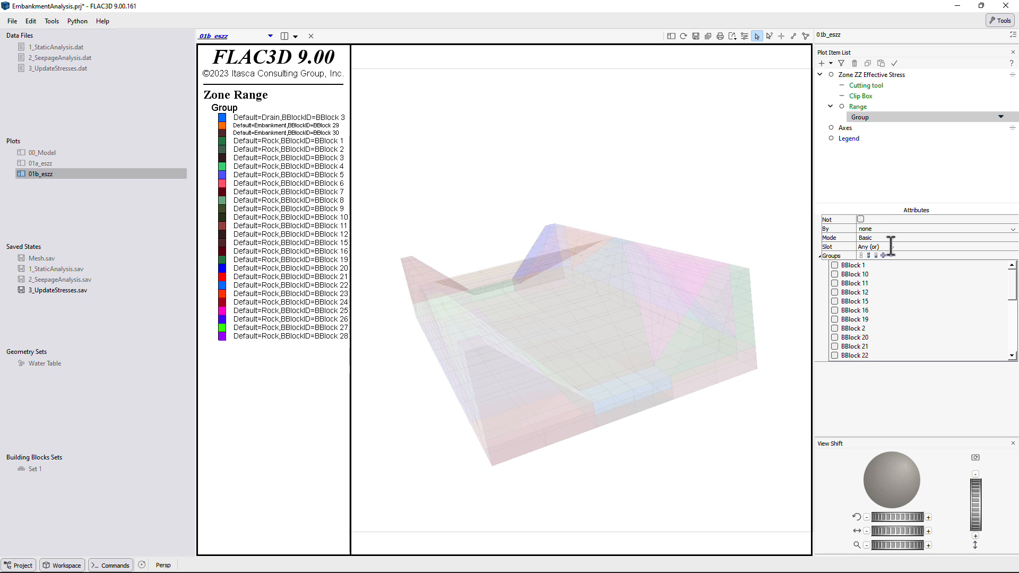
left_click(891, 247)
left_click(875, 282)
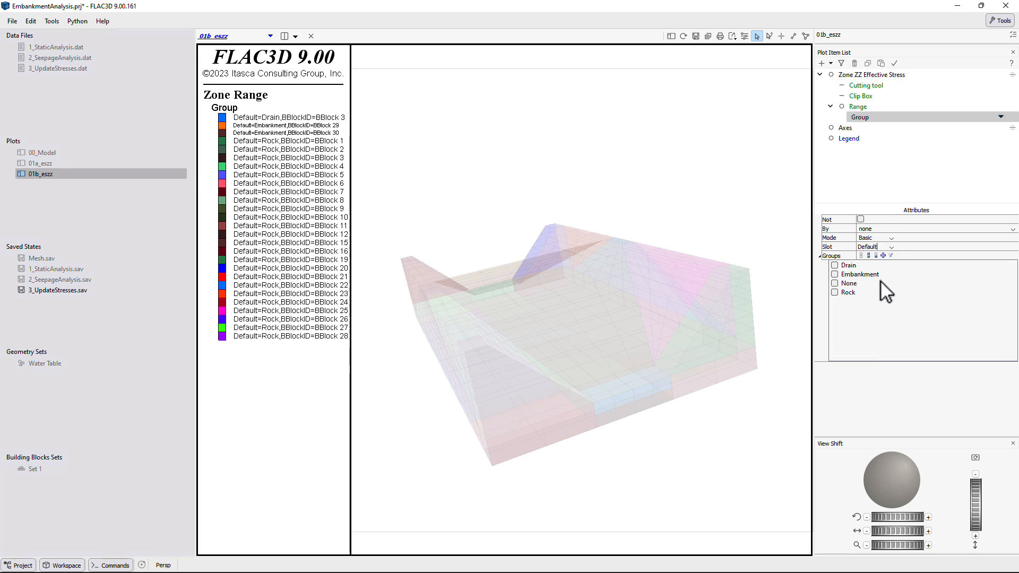
left_click(858, 276)
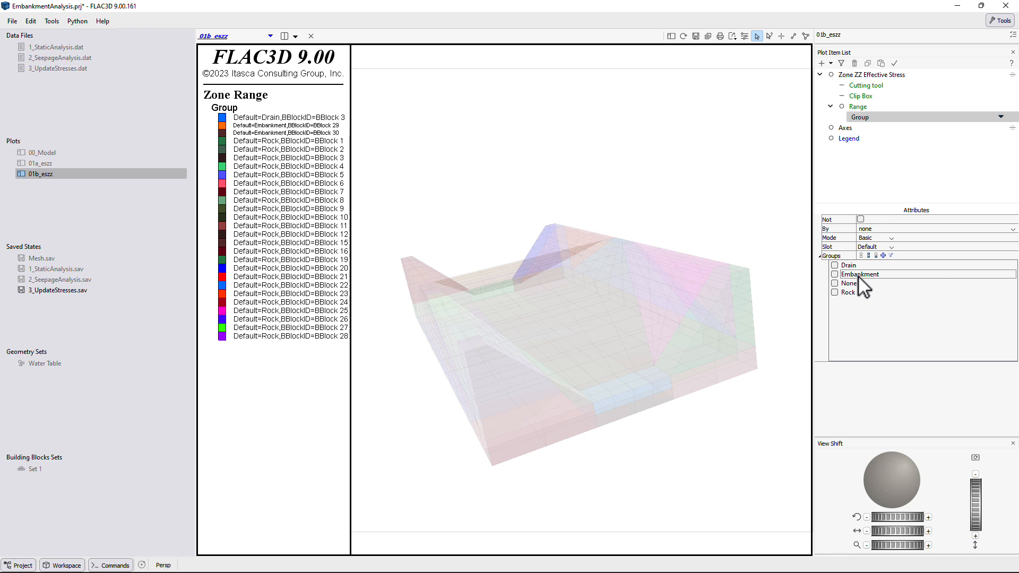
left_click(834, 274)
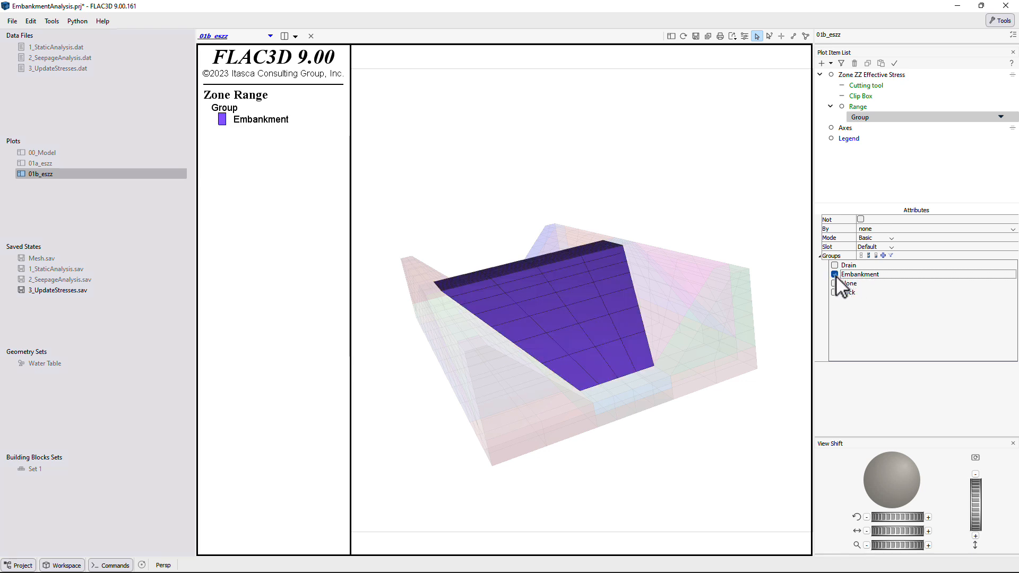
Compare the embankment's ZZ effective stress contours by restoring the 1_StaticAnalysis saved state and returning to 3_UpdateStresses.
left_click(854, 74)
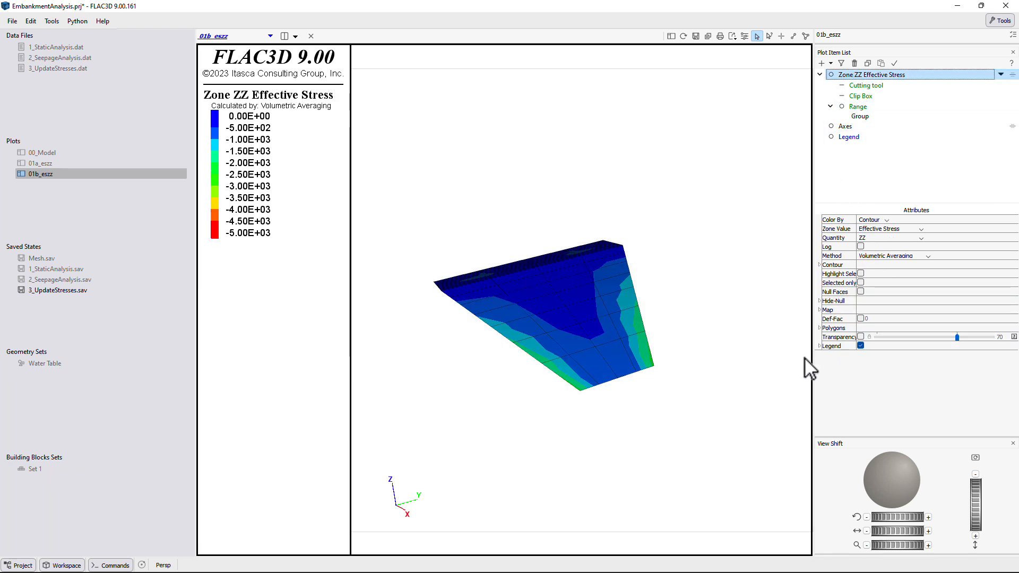
left_click_drag(873, 465, 890, 467)
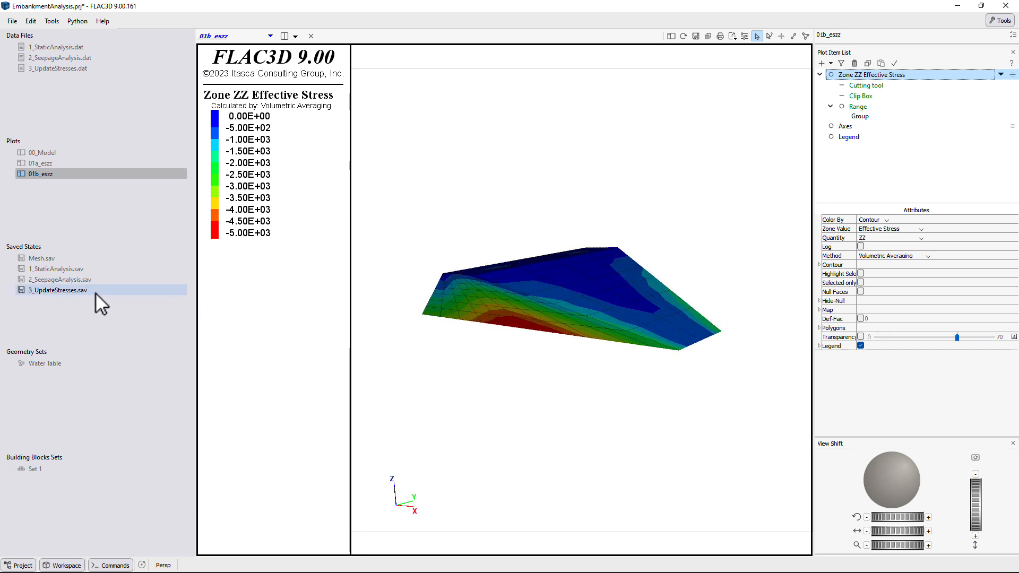
double_click(67, 269)
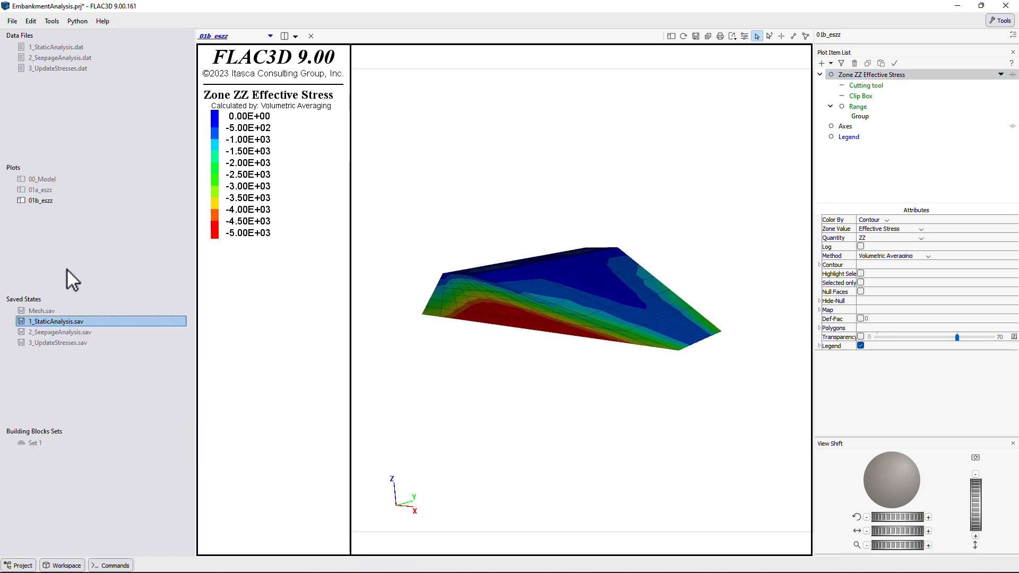
double_click(65, 343)
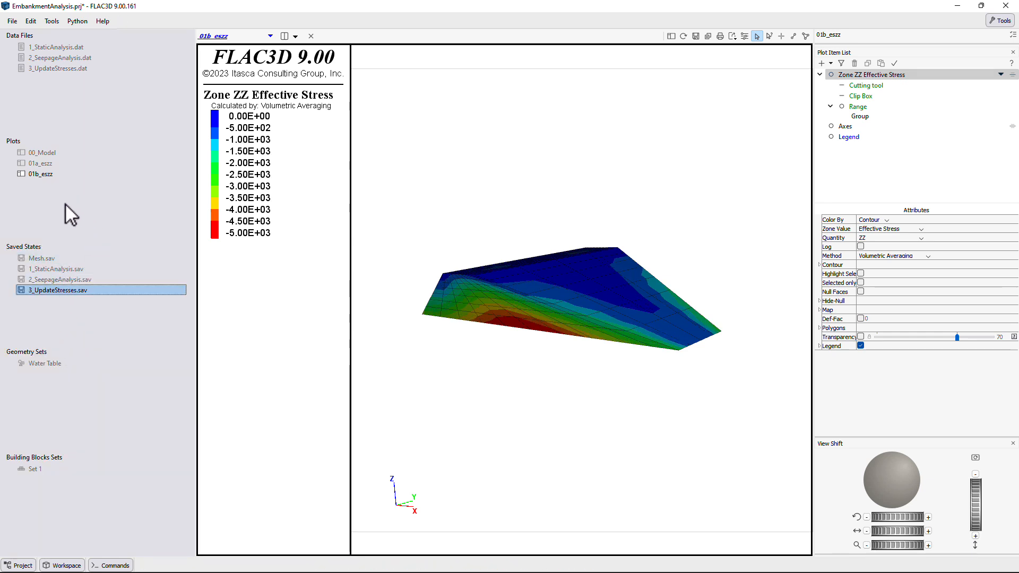
Duplicate the 01b_eszz plot and rename the copy as 02_Dvector.
left_click(708, 36)
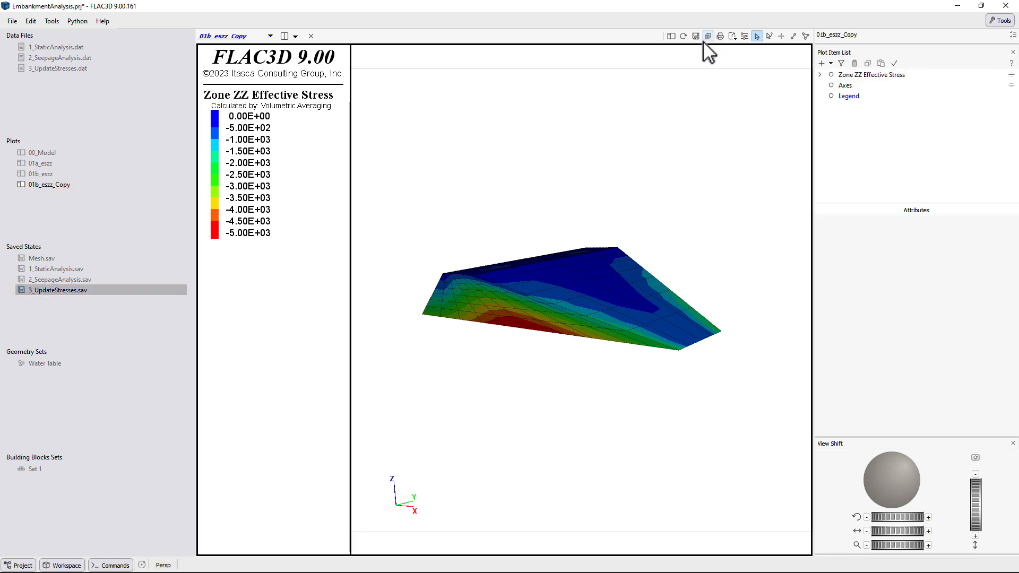
right_click(48, 186)
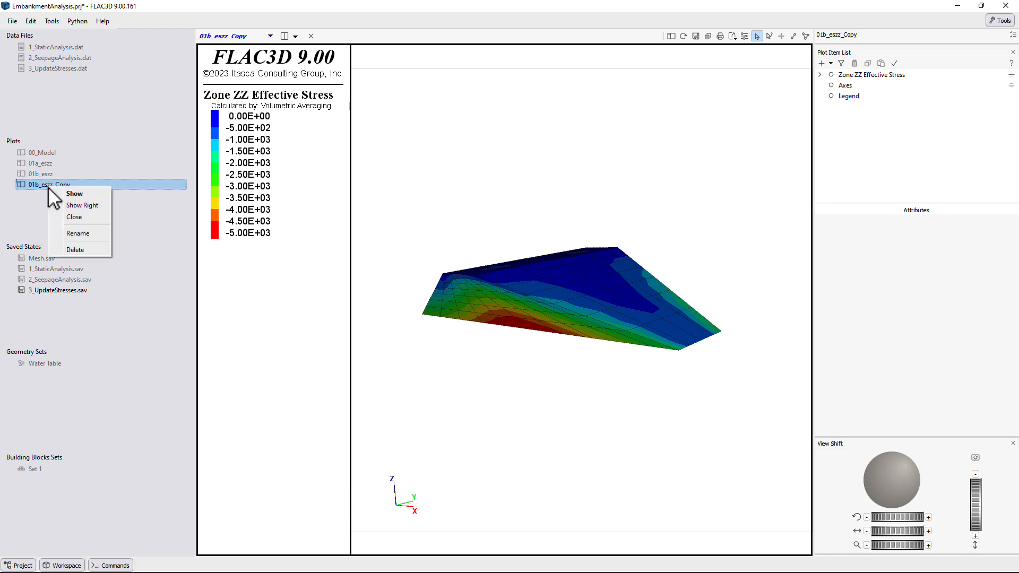
left_click(69, 231)
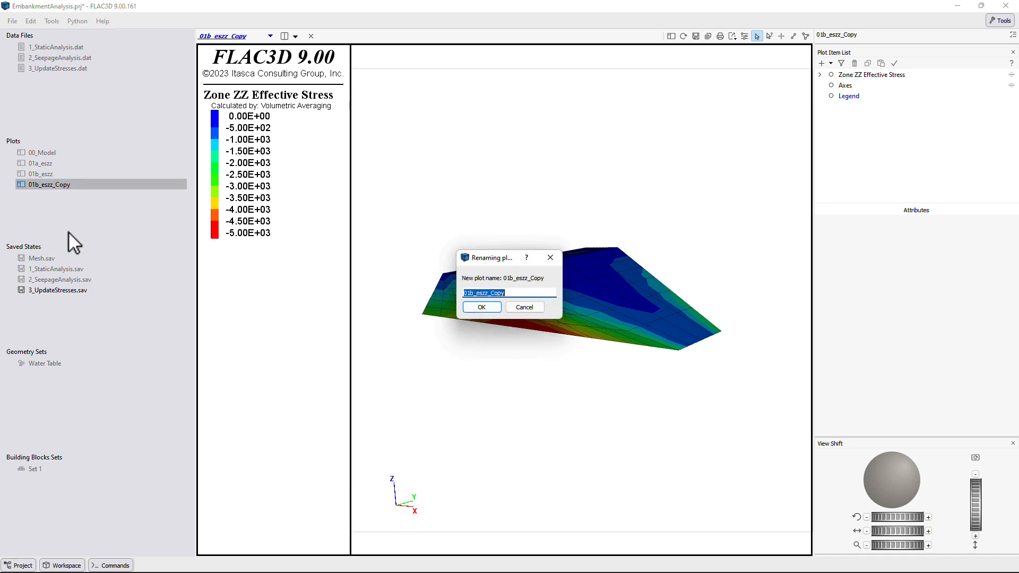
key("End")
key("shift+Left")
key("shift+Left")
key("shift+Left")
key("shift+Left")
key("shift+Left")
key("shift+Left")
key("shift+Left")
key("shift+Left")
key("shift+Left")
key("shift+Left")
key("shift+Left")
key("shift+Left")
type("2_Dvector")
key("Return")
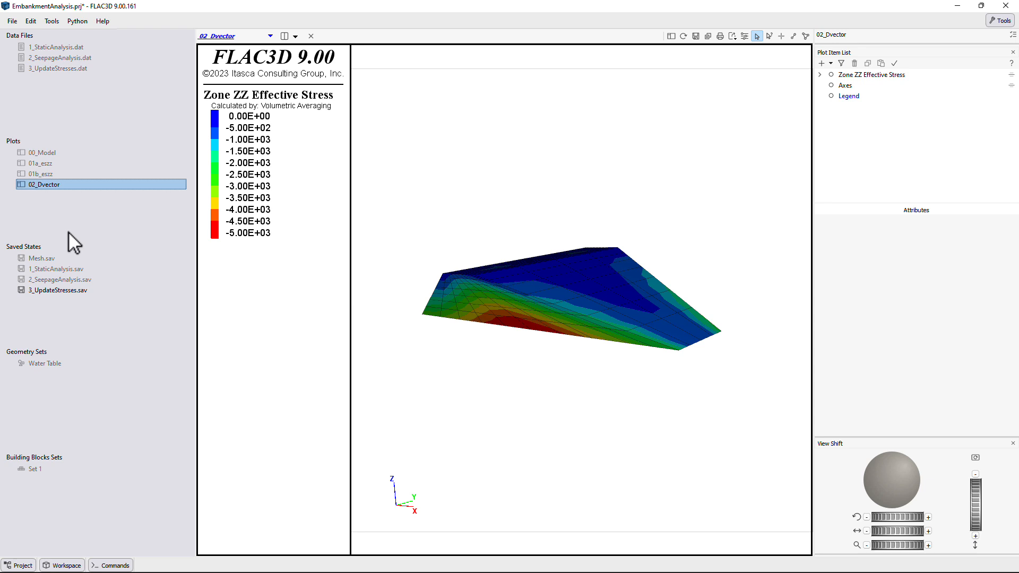
Color the zone item by Group label with the Default slot and turn on its transparency.
left_click(857, 74)
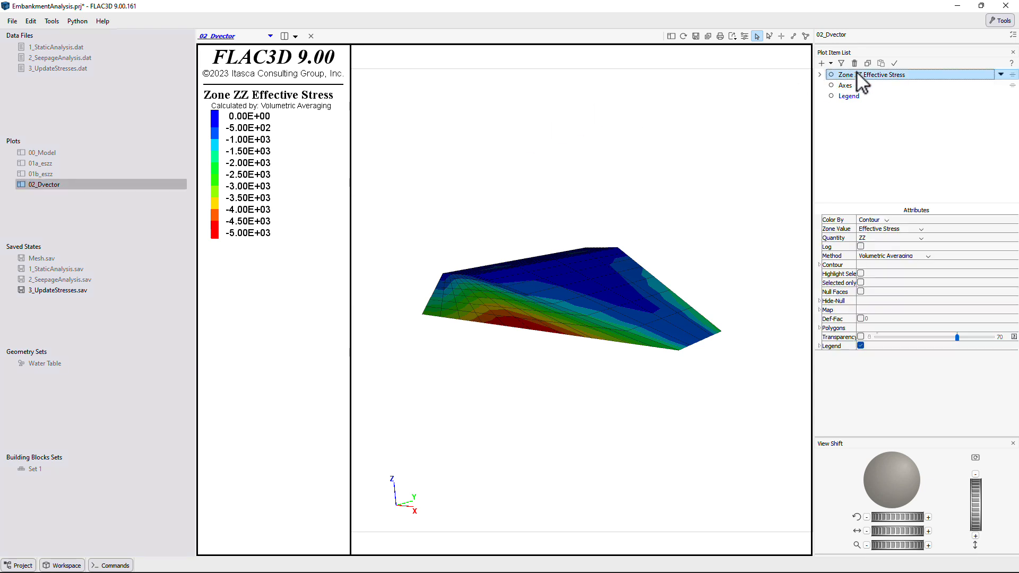
left_click(887, 219)
left_click(890, 229)
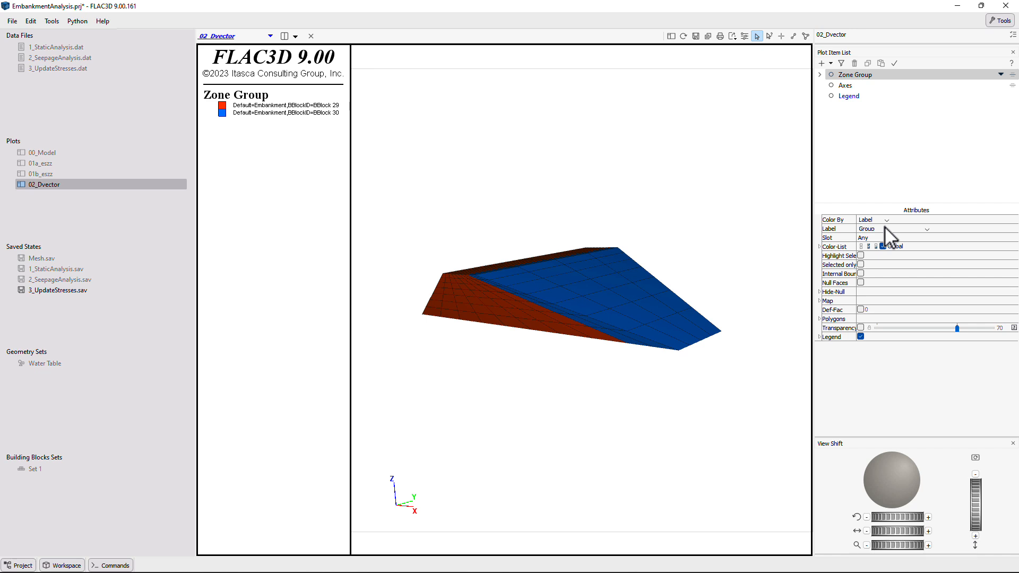
left_click(887, 239)
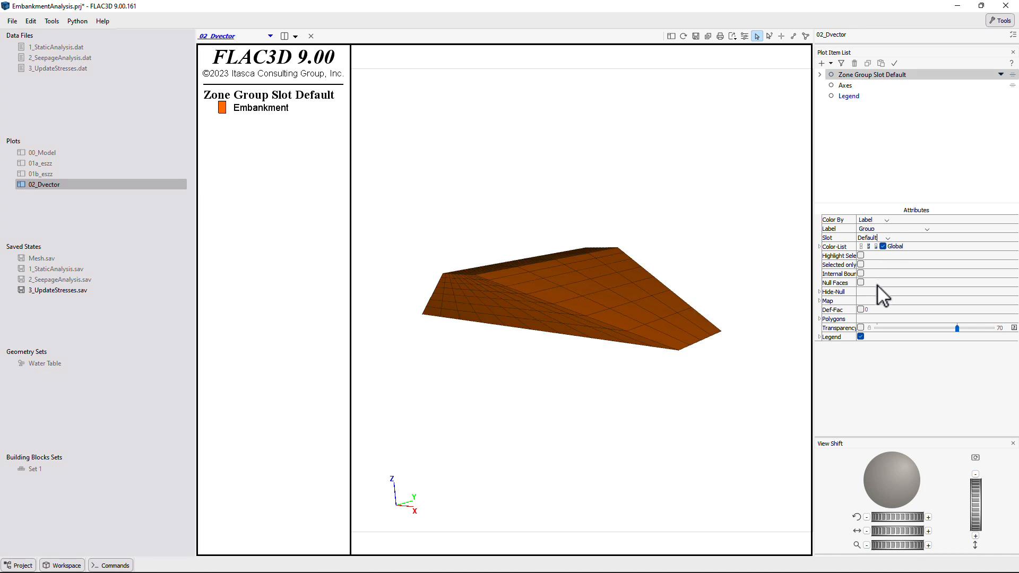
left_click(860, 327)
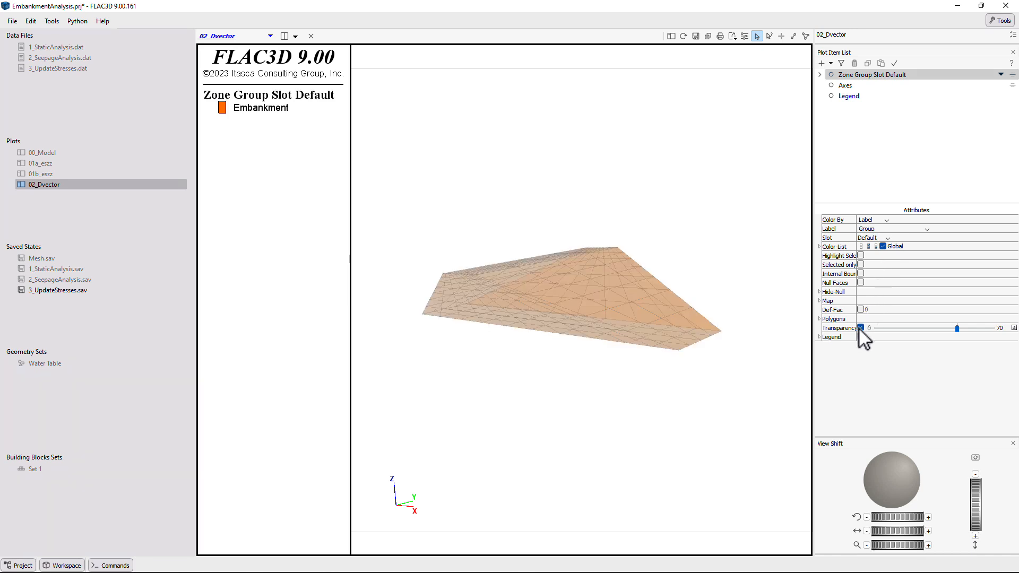
Add a zone displacement Vectors item to the 02_Dvector plot and color its arrows by magnitude.
right_click(766, 250)
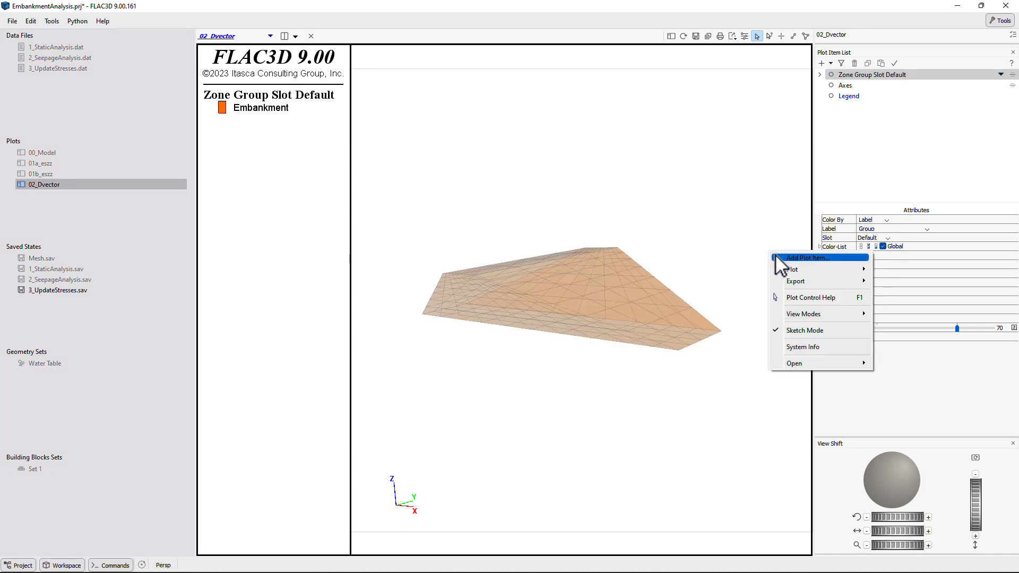
left_click(775, 253)
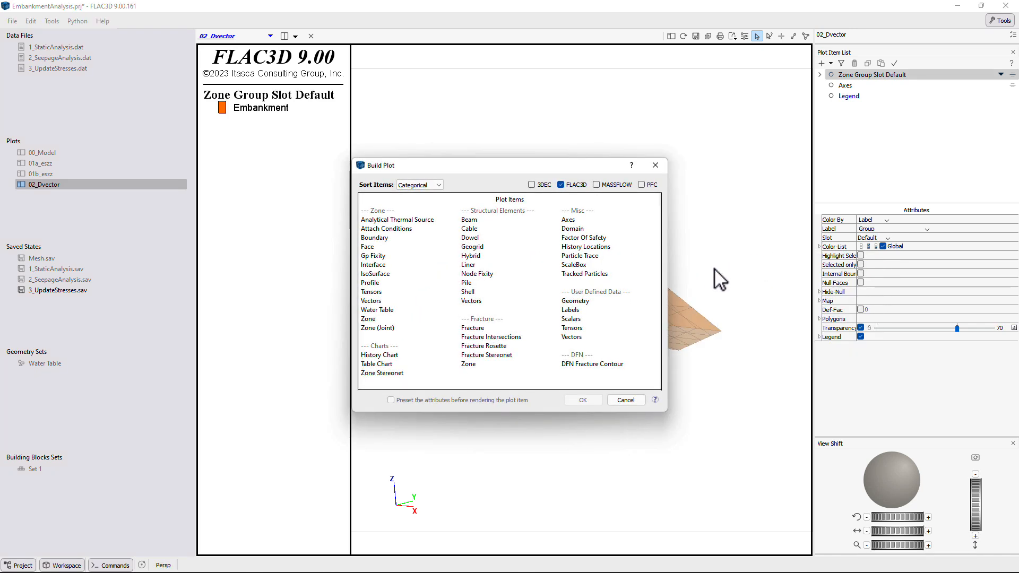
double_click(373, 304)
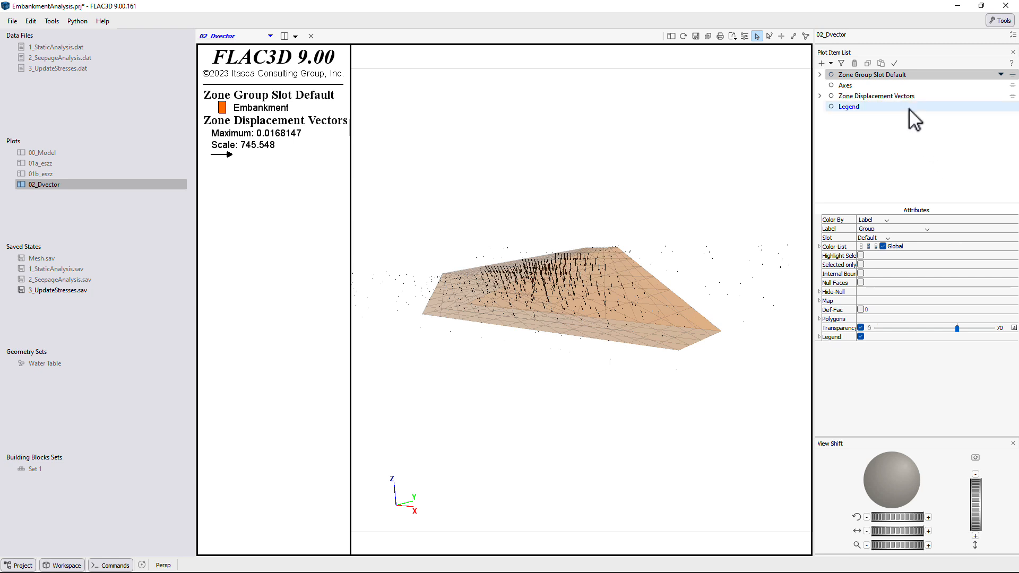
left_click(893, 97)
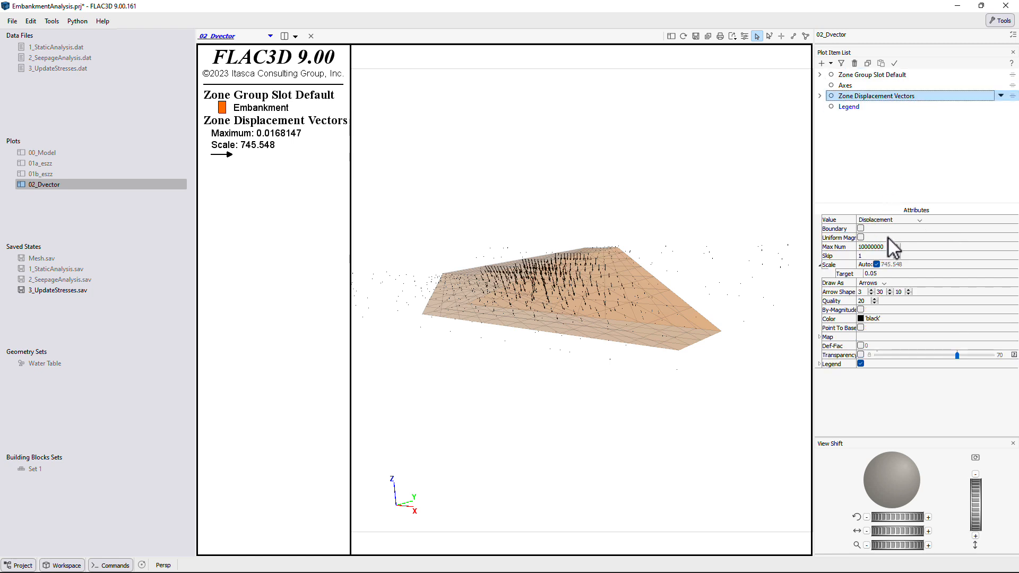
left_click(861, 310)
scroll(600, 290, "up", 5)
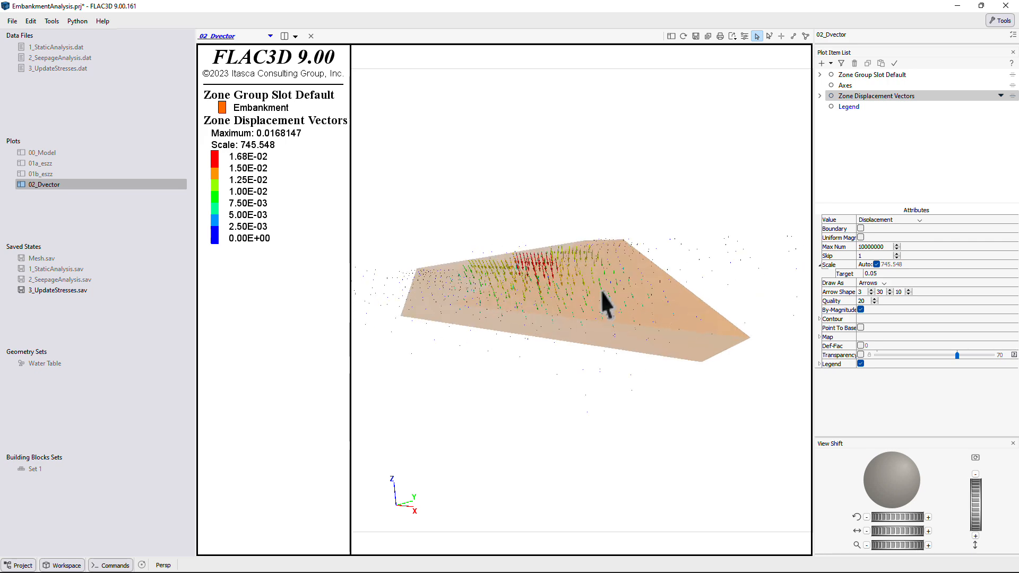
left_click_drag(911, 488, 905, 488)
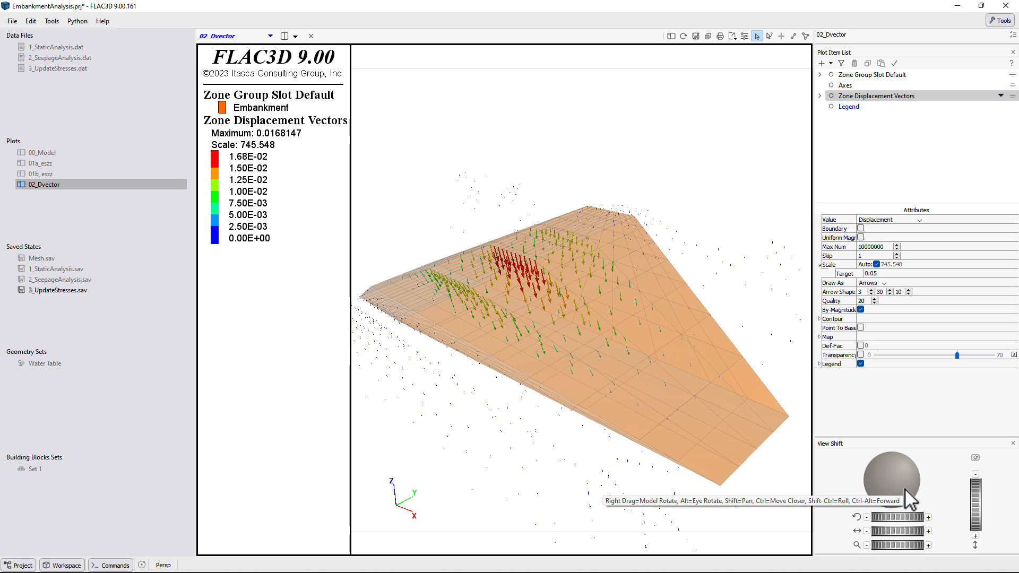
Create a new plot named 03a_pp.
right_click(582, 125)
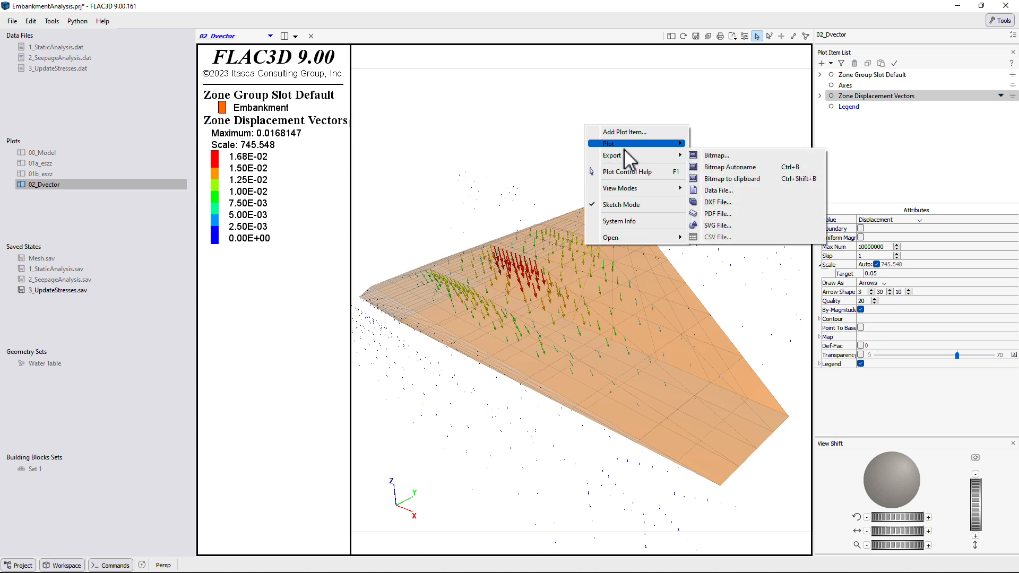
mouse_move(637, 143)
left_click(707, 146)
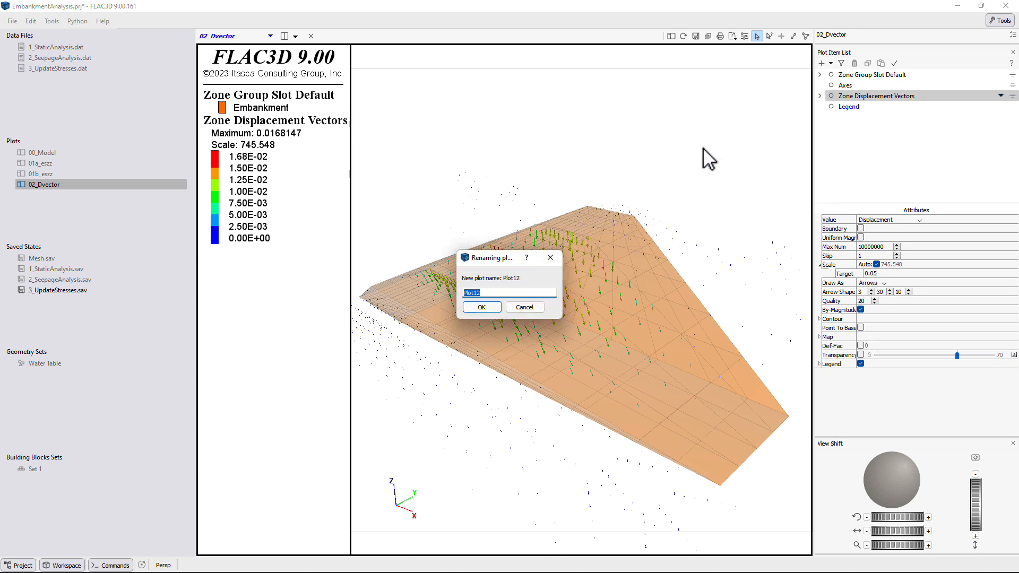
type("03")
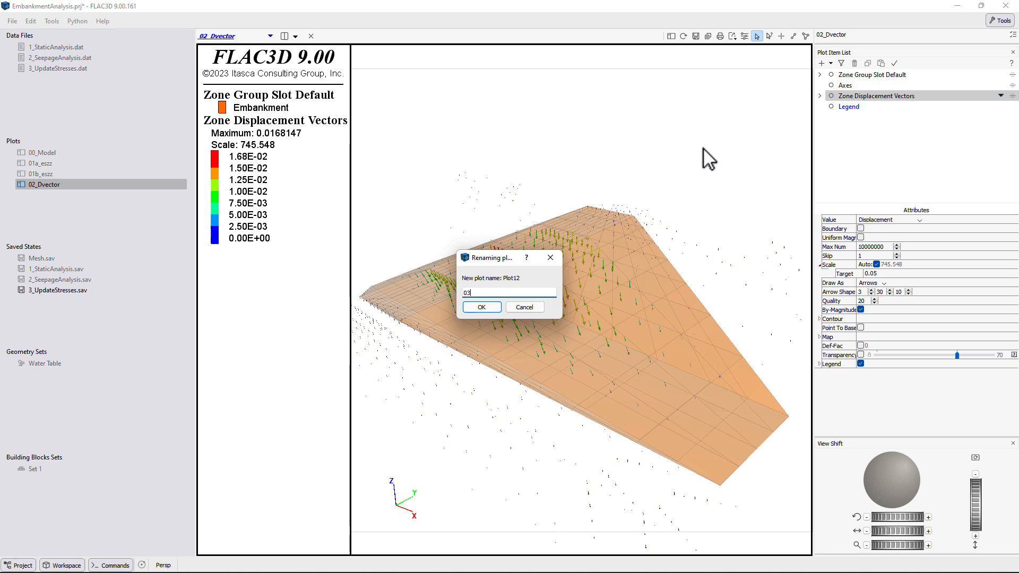
type("a_pp")
key("Return")
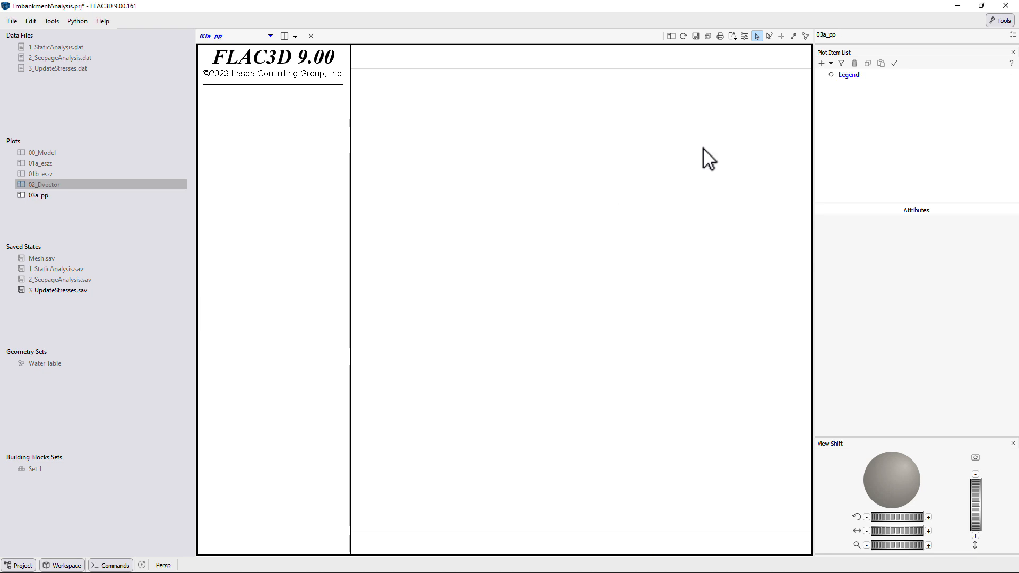
Add Zone and Axes plot items to the empty 03a_pp plot.
right_click(705, 150)
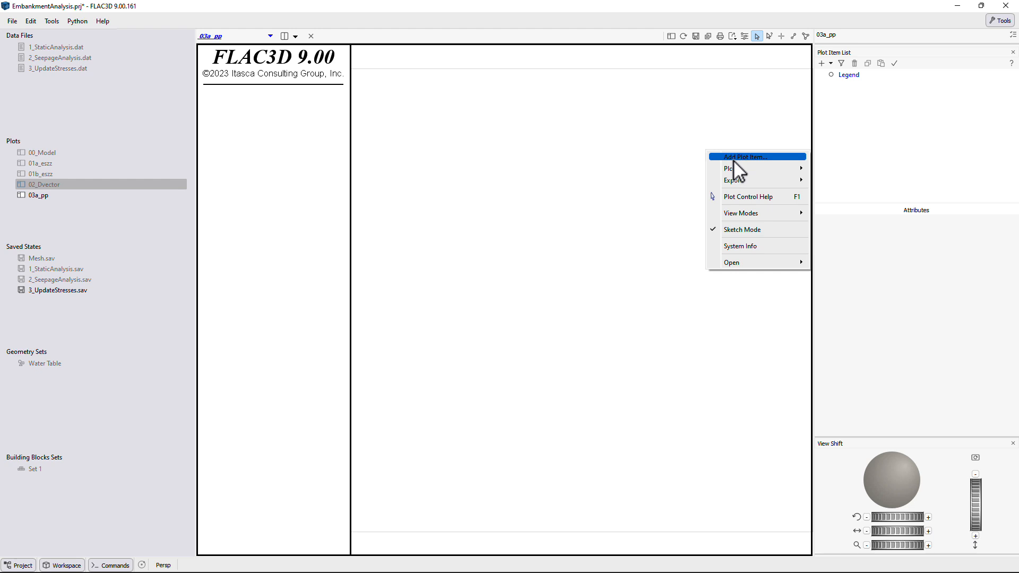
left_click(733, 158)
left_click(382, 319)
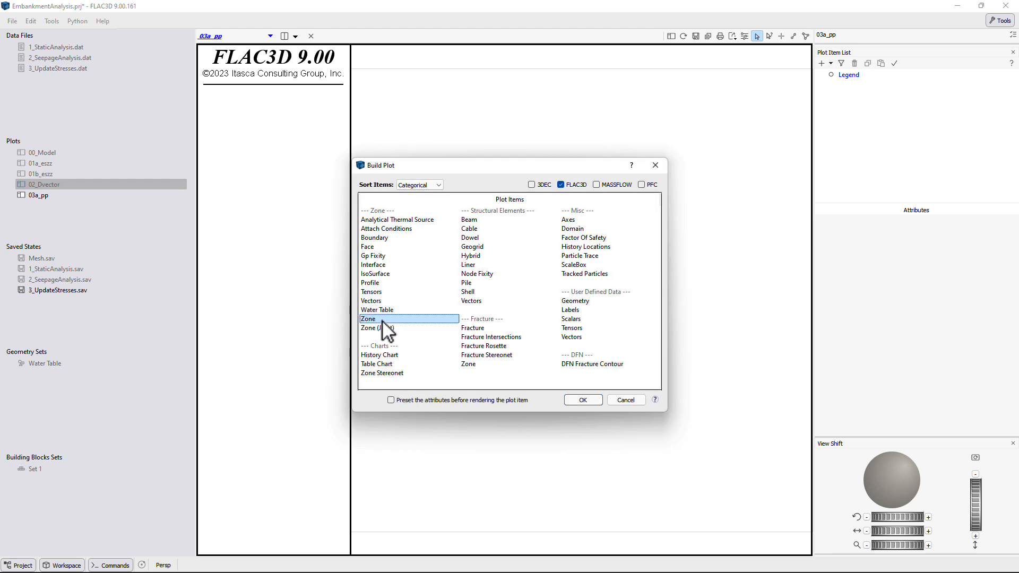
left_click(577, 221)
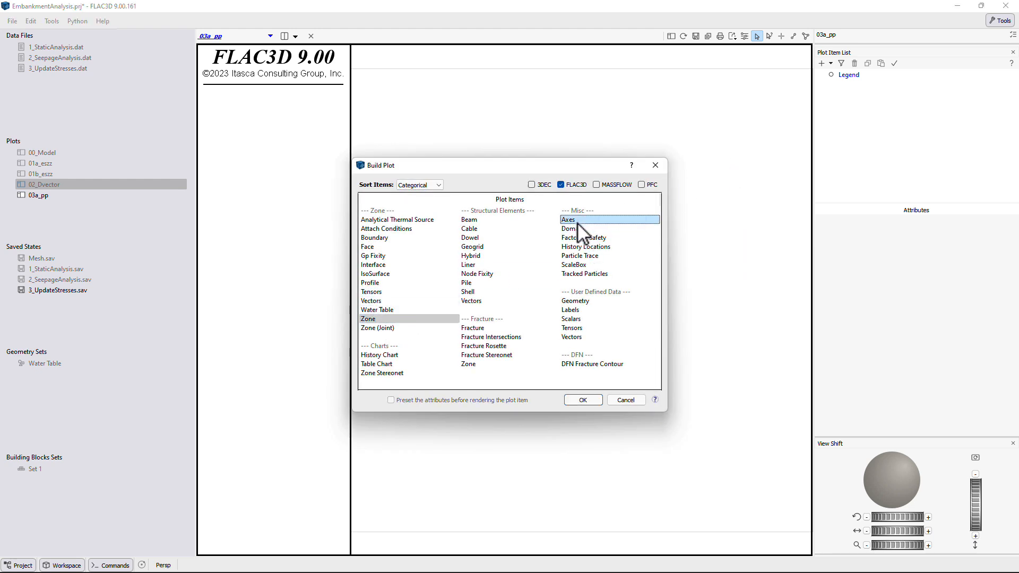
left_click(570, 402)
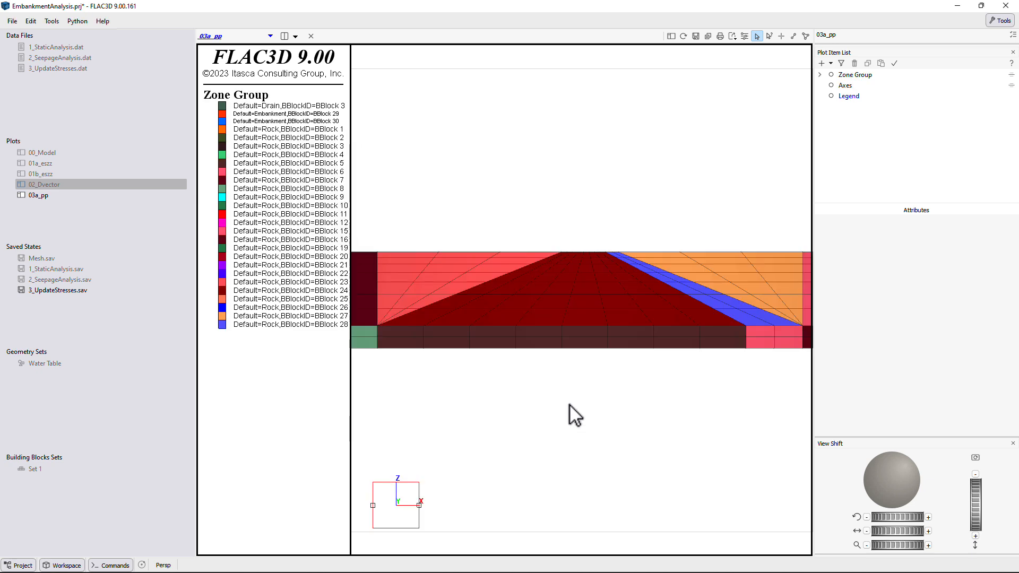
Color the zone item by Contour with Pore Pressure as the zone value.
left_click(853, 75)
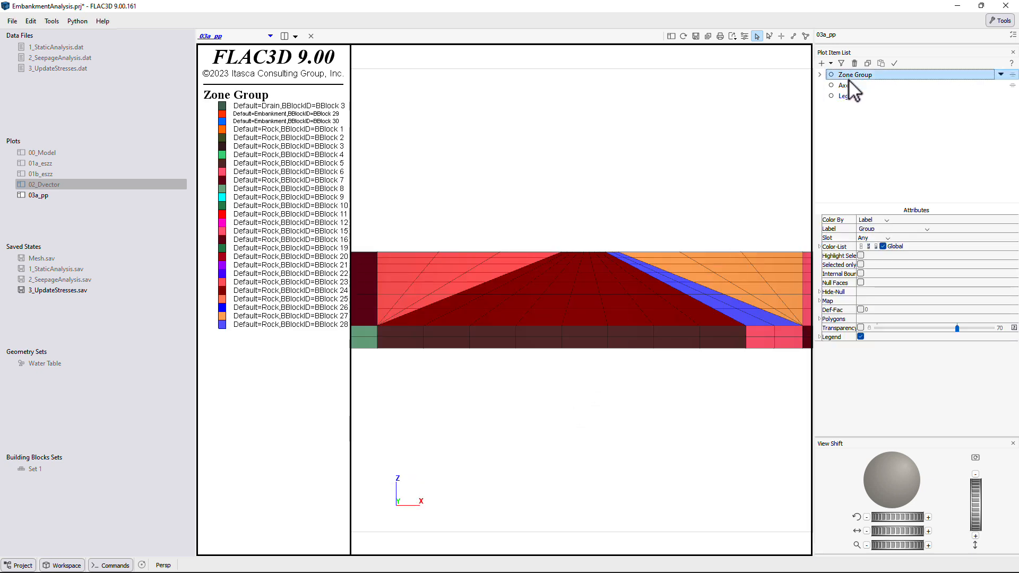
left_click(887, 221)
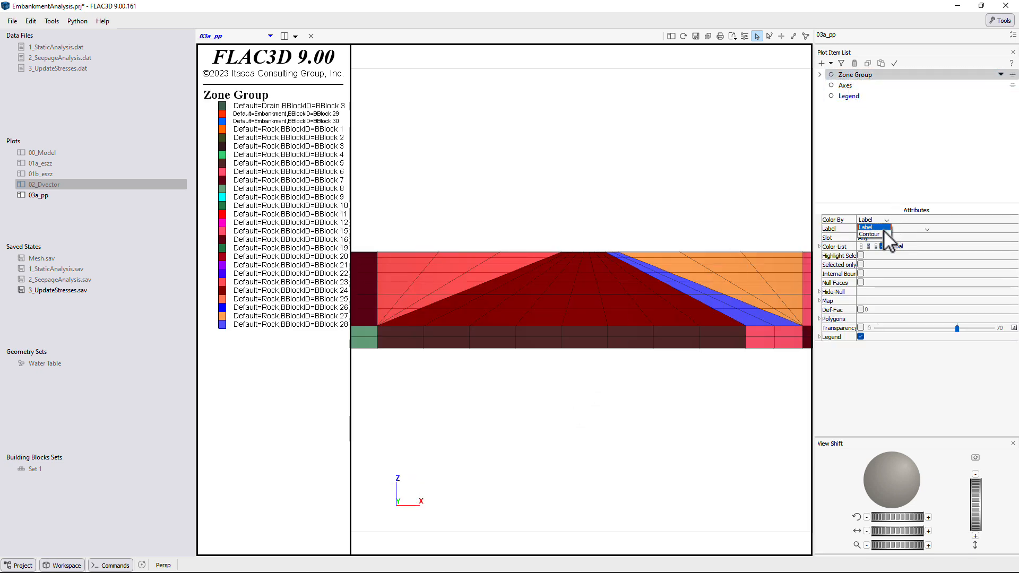
left_click(882, 236)
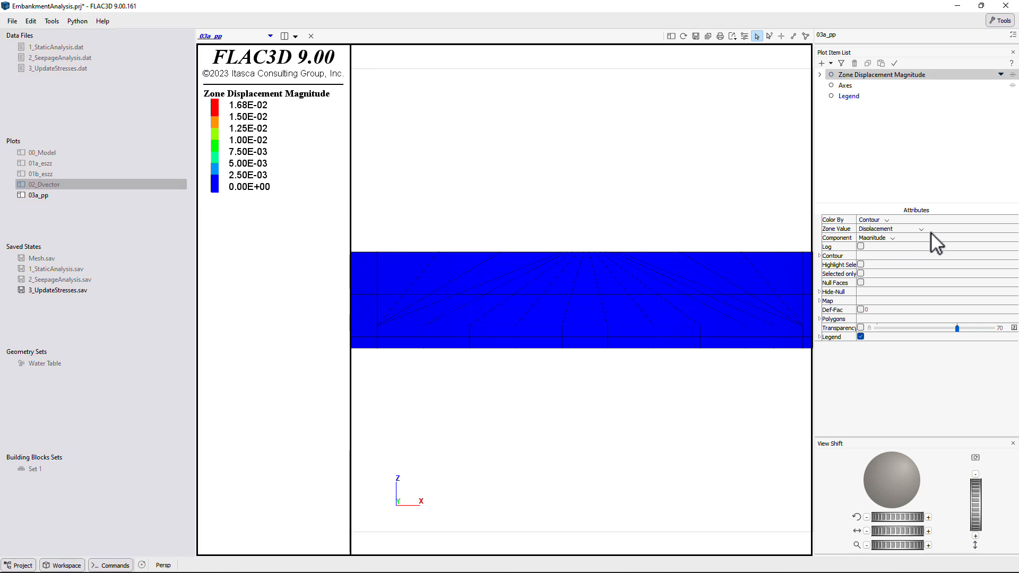
left_click(921, 230)
scroll(891, 266, "down", 3)
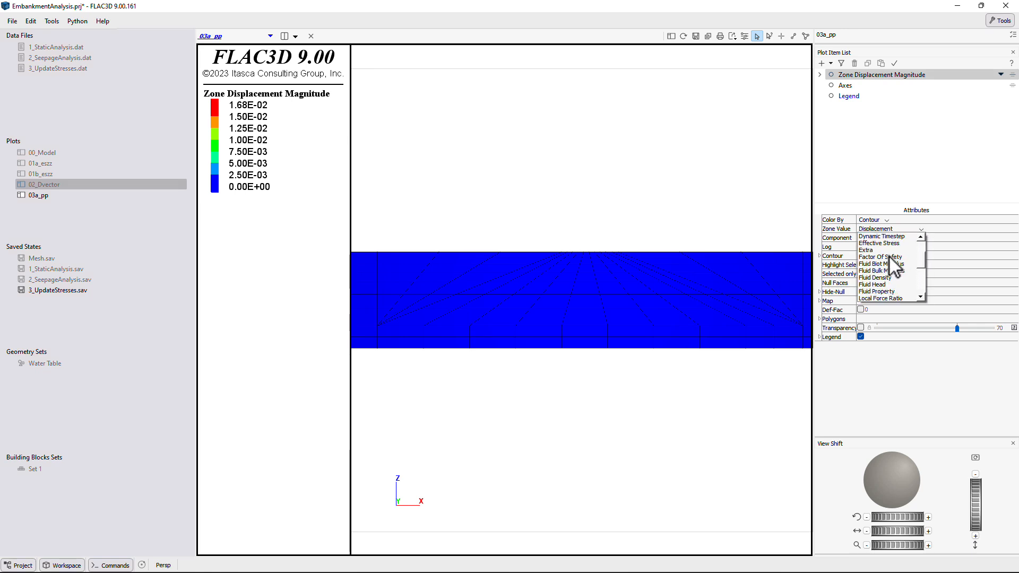
left_click(875, 296)
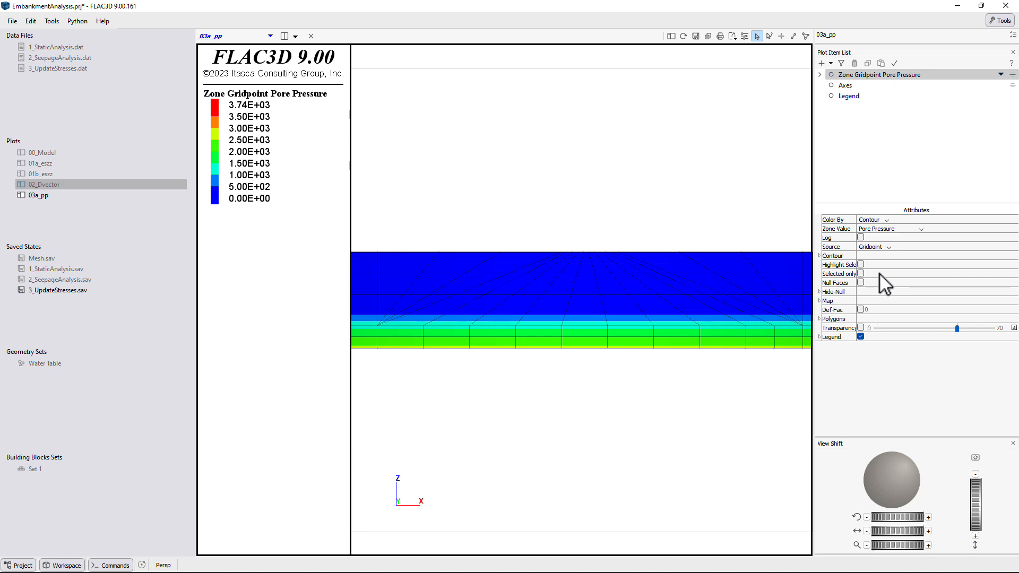
Turn off the automatic maximum of the pore pressure contour and set it to 4000.
left_click(819, 256)
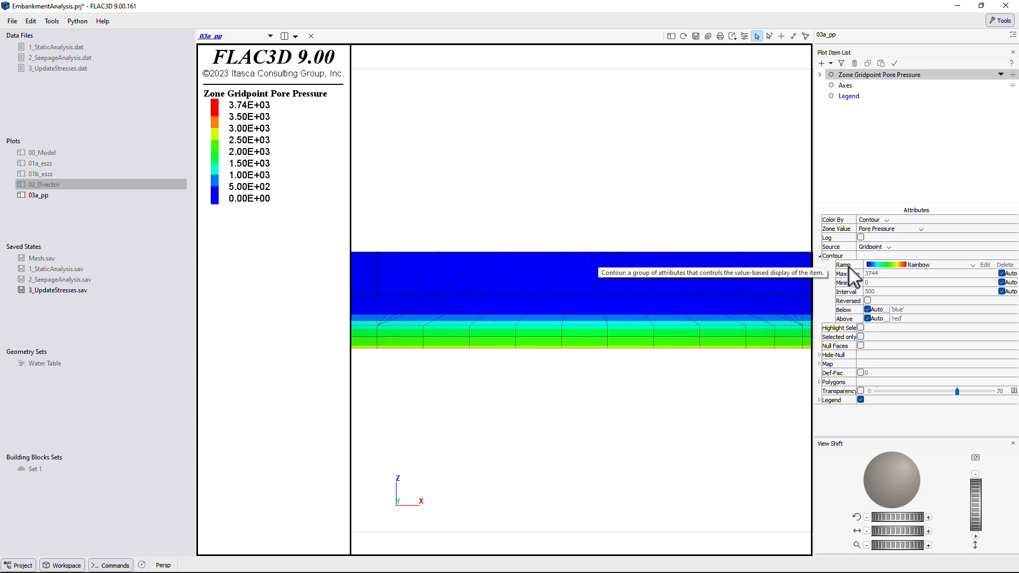
left_click(1000, 274)
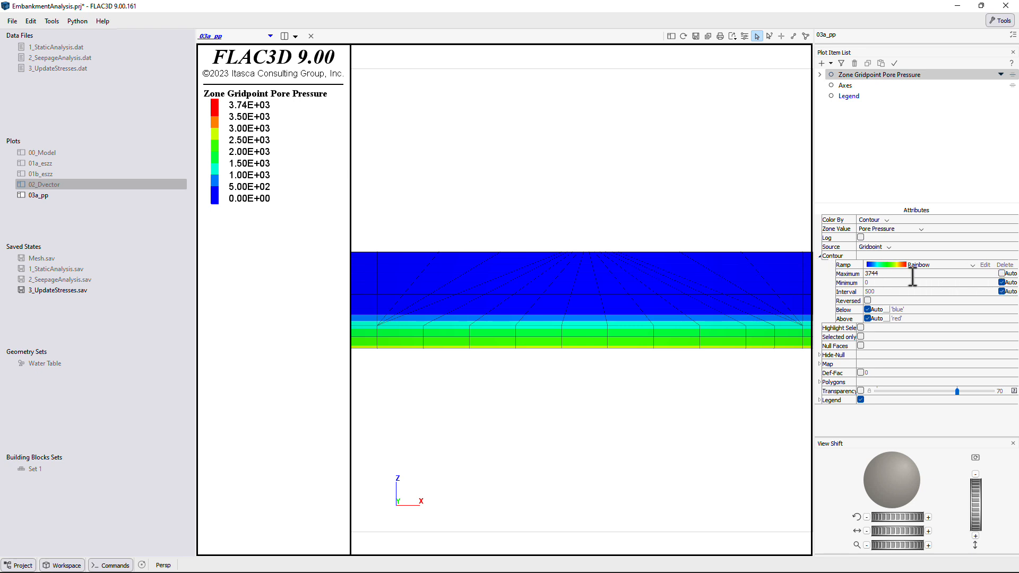
left_click(906, 274)
left_click_drag(906, 273, 861, 272)
type("4000")
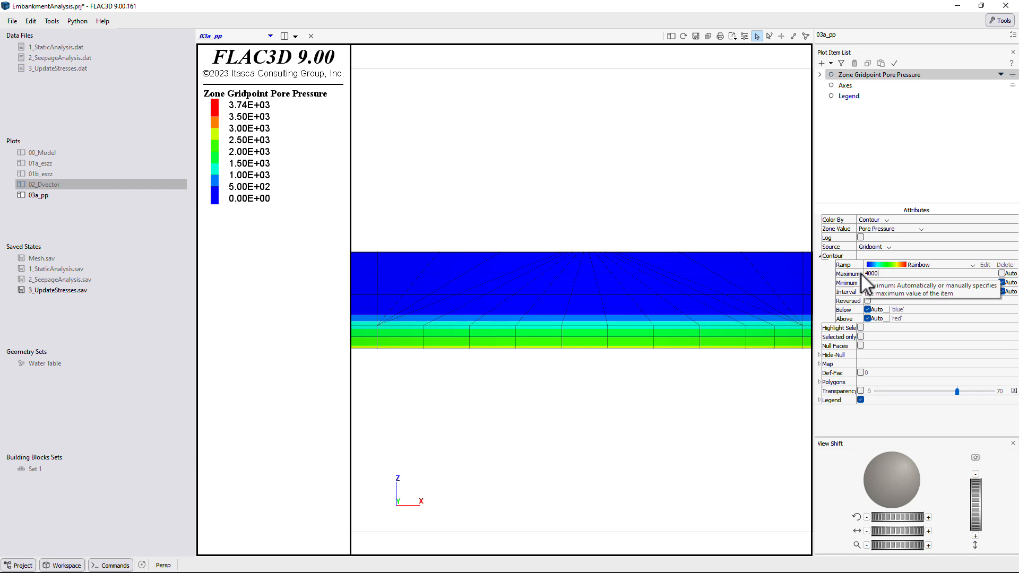
key("Return")
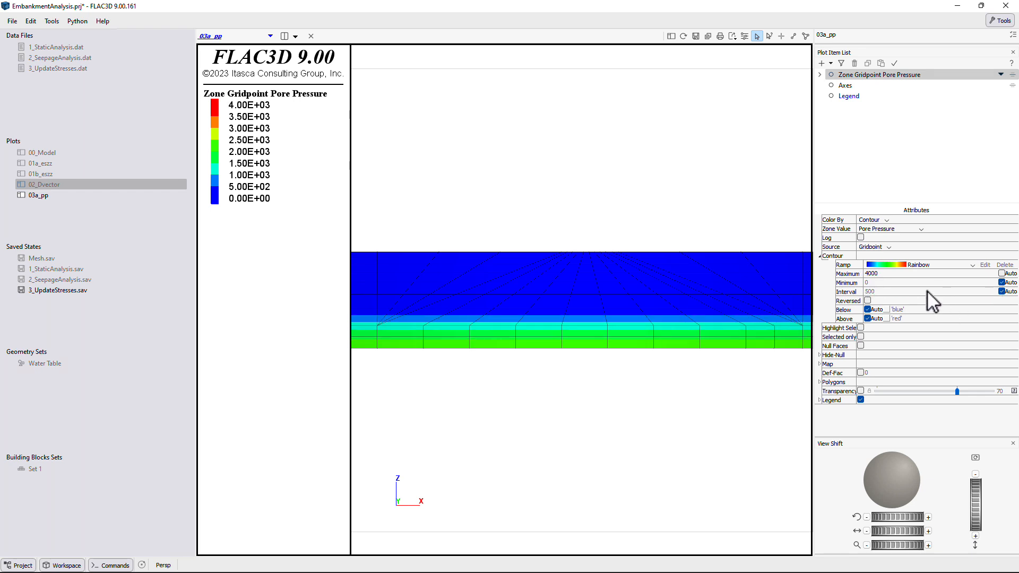
Turn off the automatic interval of the pore pressure contour and set it to 400.
left_click(1001, 291)
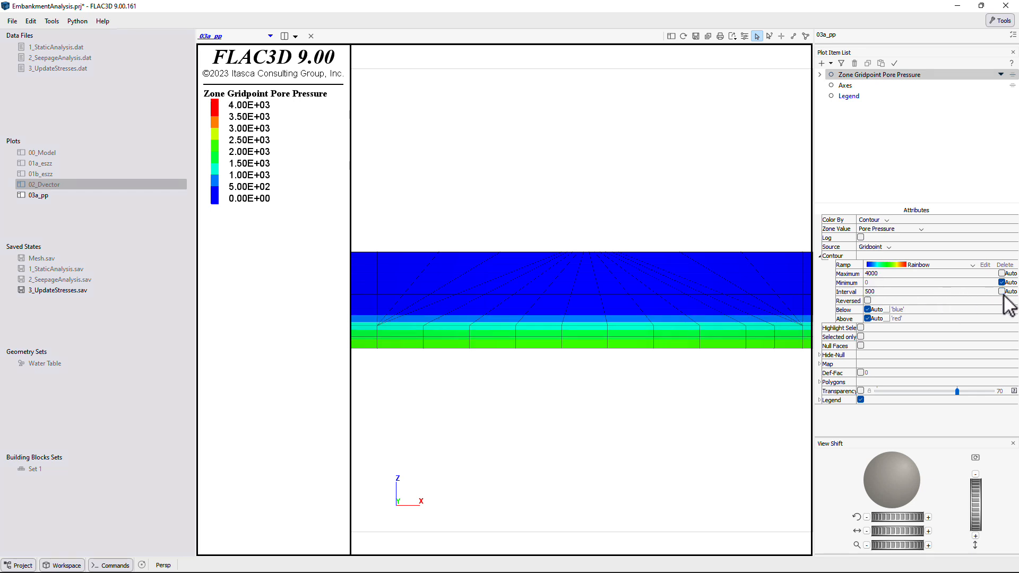
left_click(926, 292)
key("BackSpace")
key("BackSpace")
key("BackSpace")
type("4000")
key("Return")
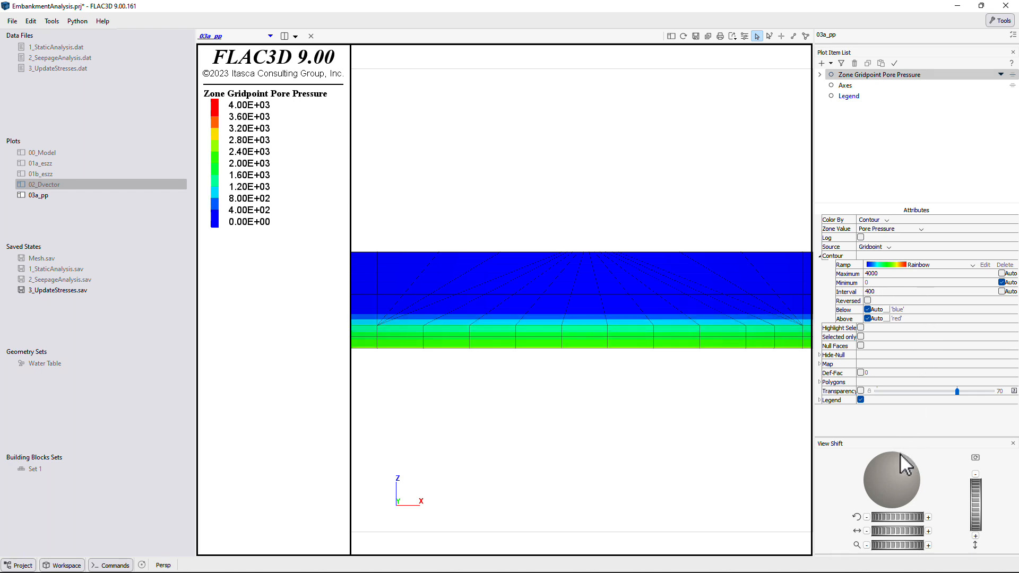
Duplicate the 03a_pp plot with the whole model in an oblique 3D view.
left_click_drag(905, 480, 887, 495)
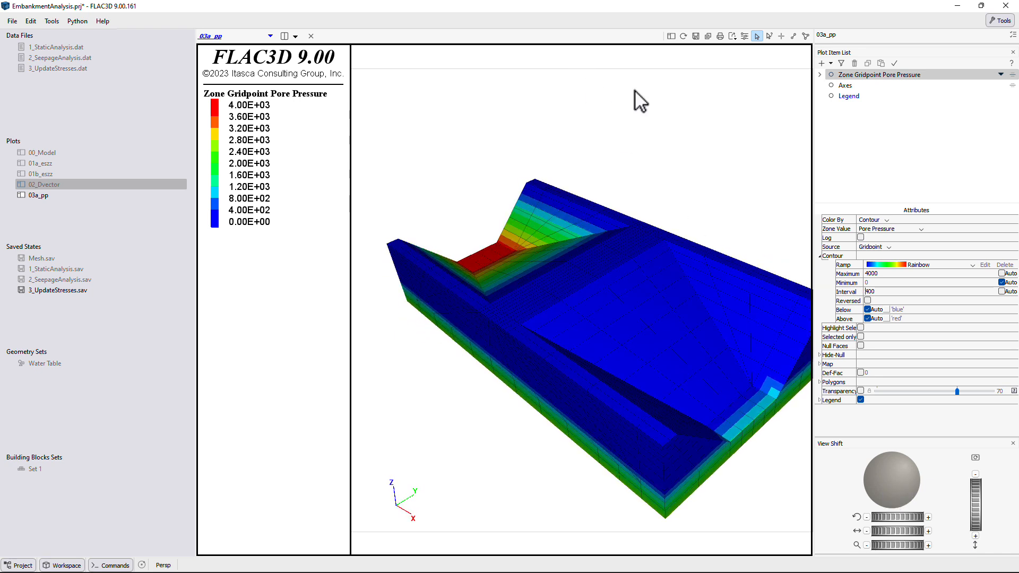
key("Left")
key("Left")
key("Left")
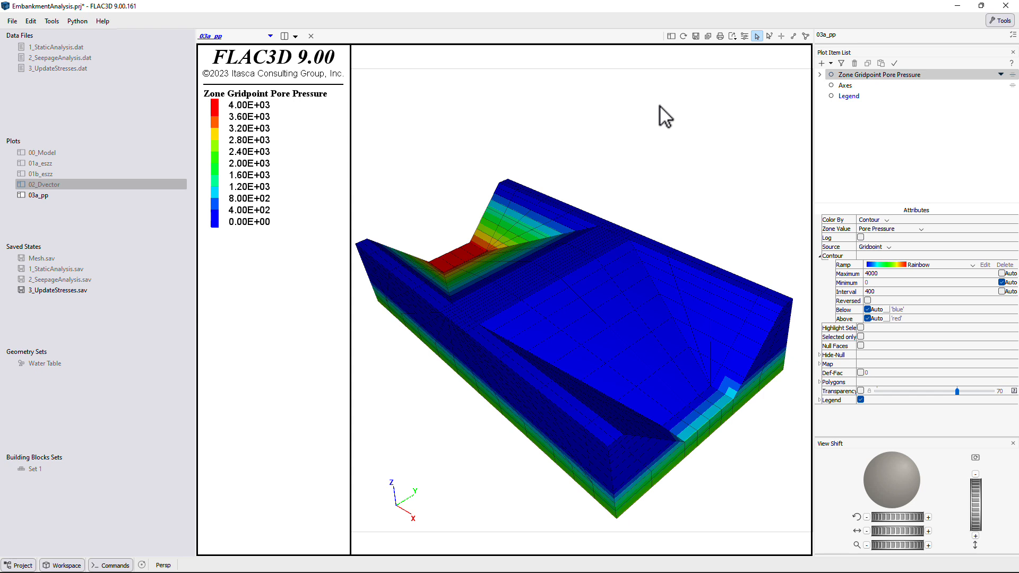
left_click(707, 37)
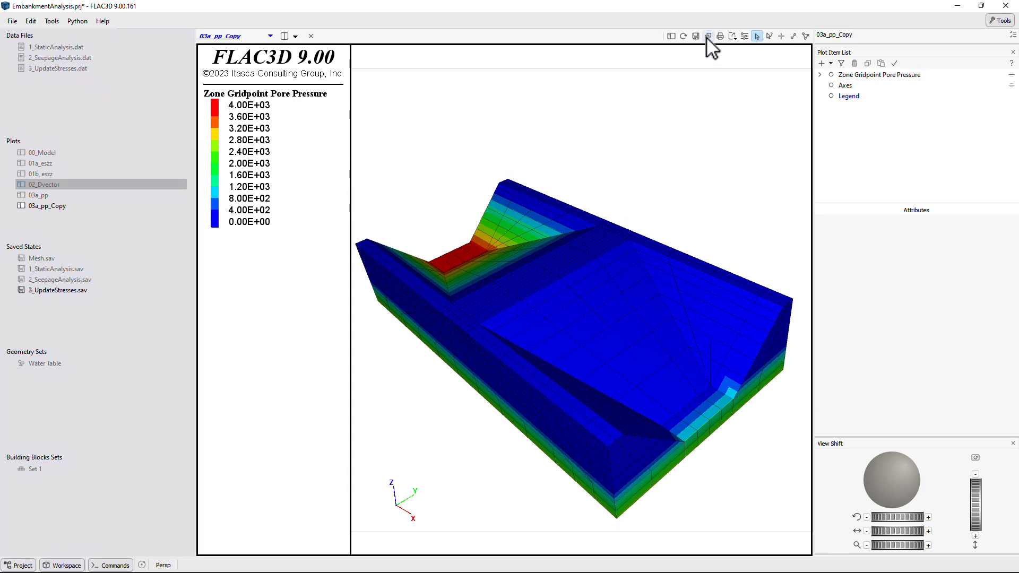
Rename the duplicated pore pressure plot to 03b_pp.
left_click(43, 206)
right_click(42, 206)
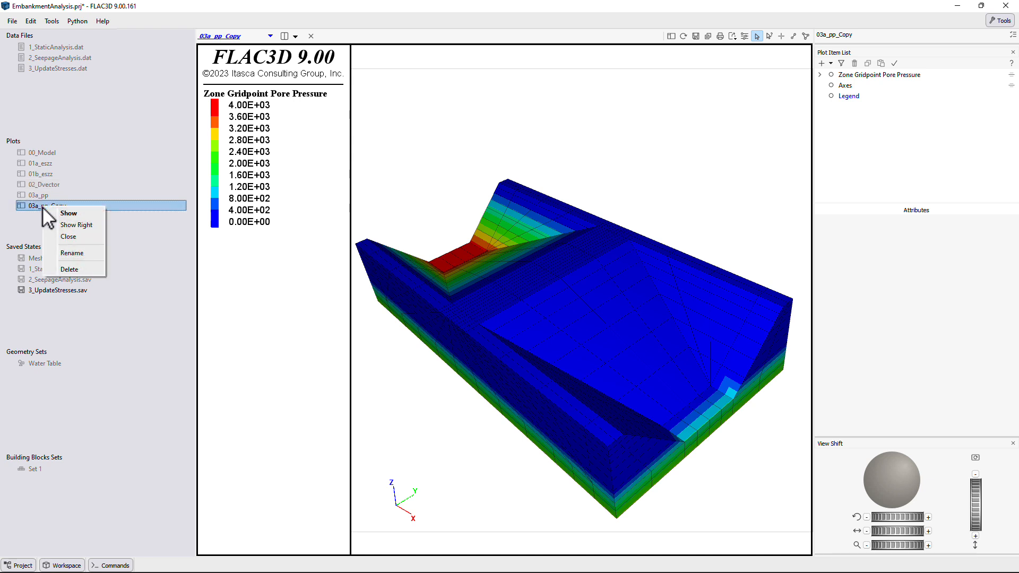
left_click(61, 250)
key("End")
key("BackSpace")
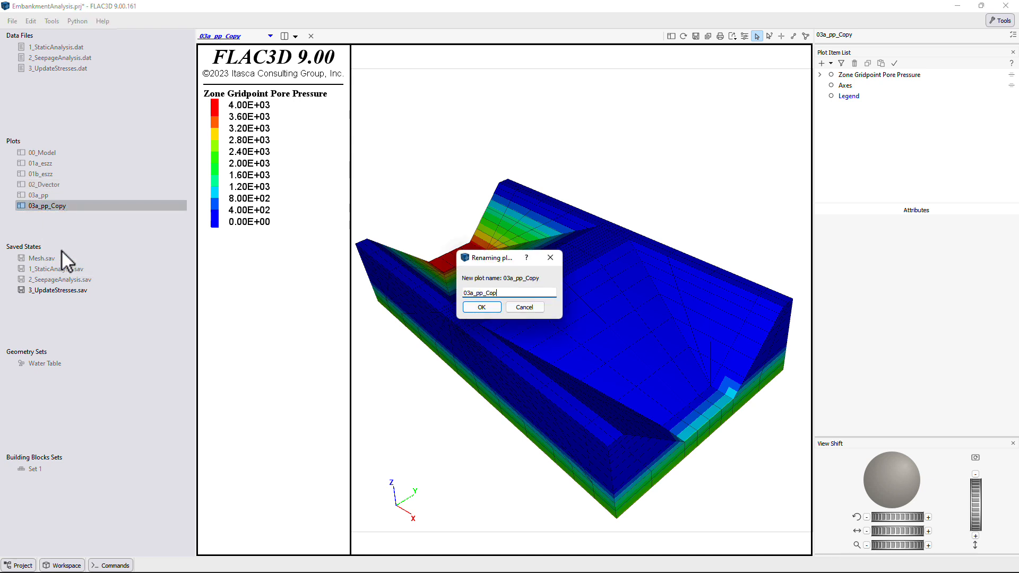
key("BackSpace")
key("BackSpace")
key("BackSpace")
key("Left")
key("Left")
key("Left")
key("BackSpace")
type("b")
key("Return")
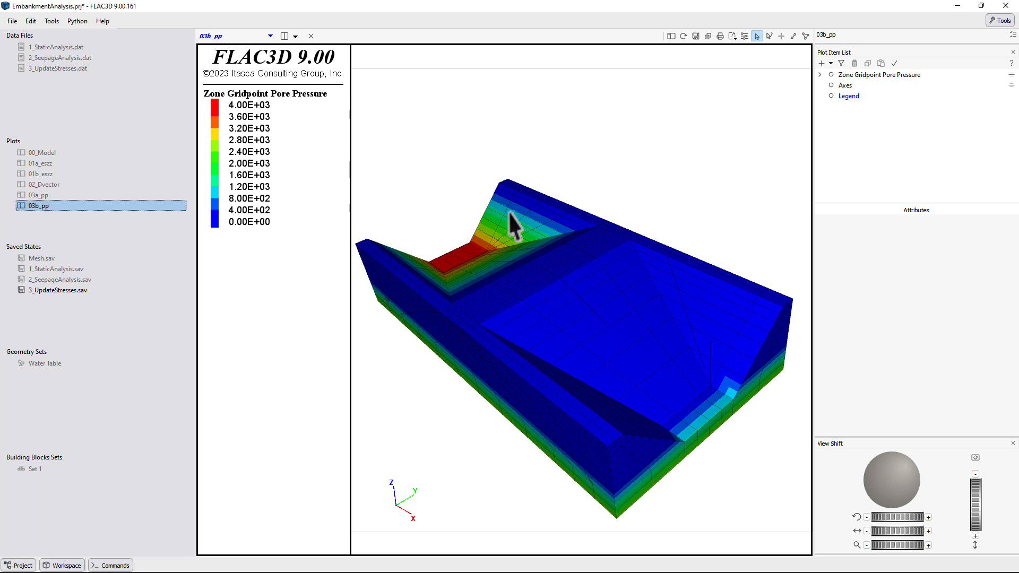
Activate the cutting tool on the zone pore pressure item and enable its Front mode alongside On.
left_click(820, 75)
left_click(859, 85)
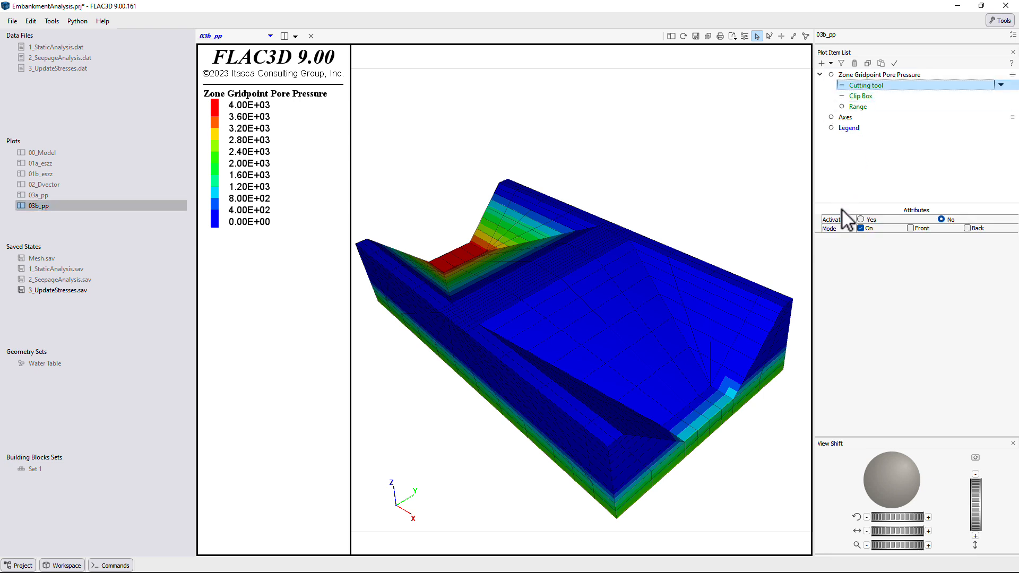
left_click(860, 219)
left_click(911, 246)
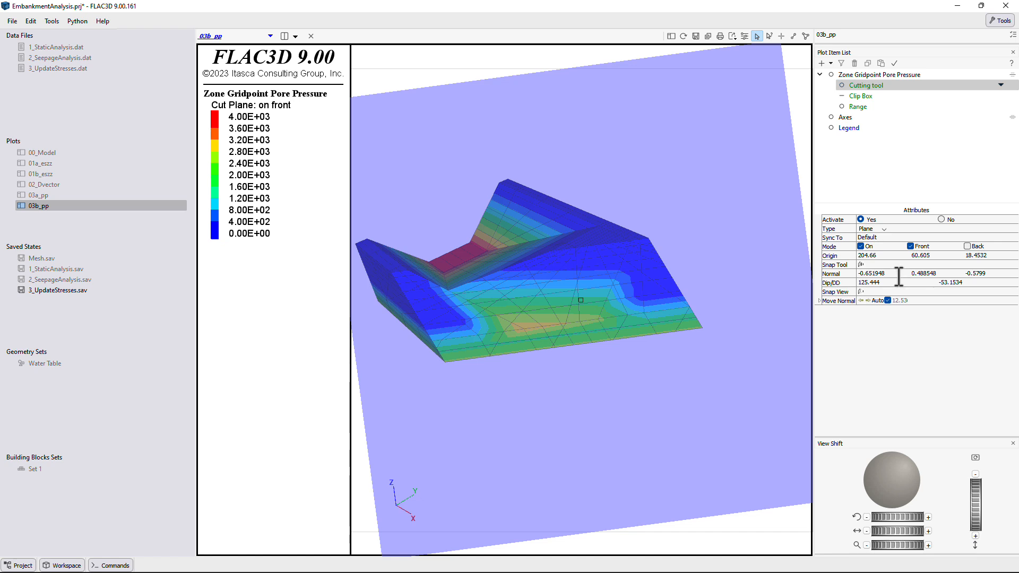
Set the cutting plane's normal to 0, 1, 0.
left_click_drag(893, 274, 847, 272)
type("0")
key("Tab")
type("1")
key("Tab")
type("0")
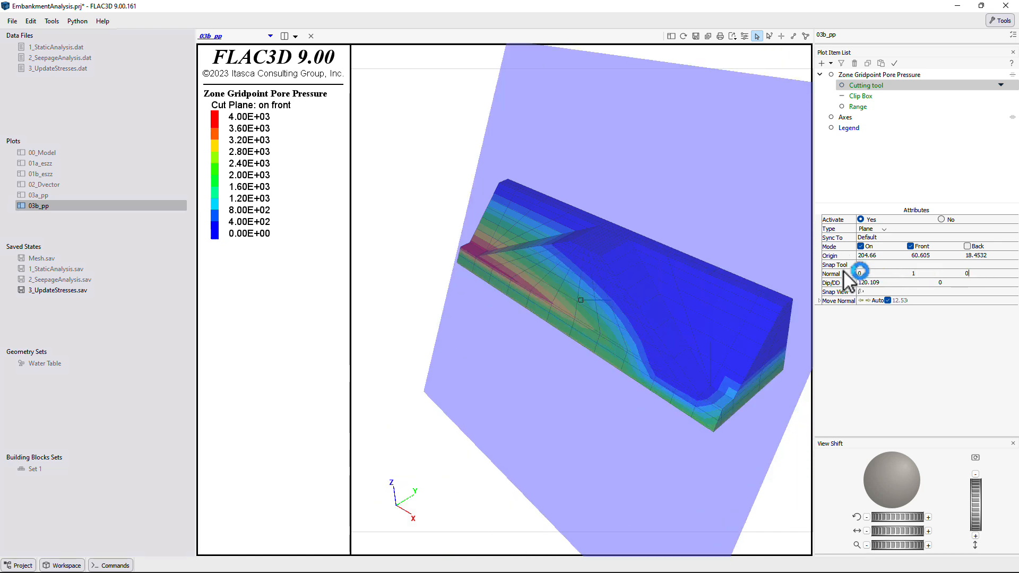
Set the Y coordinate of the cutting plane's origin to 32.4.
left_click(948, 255)
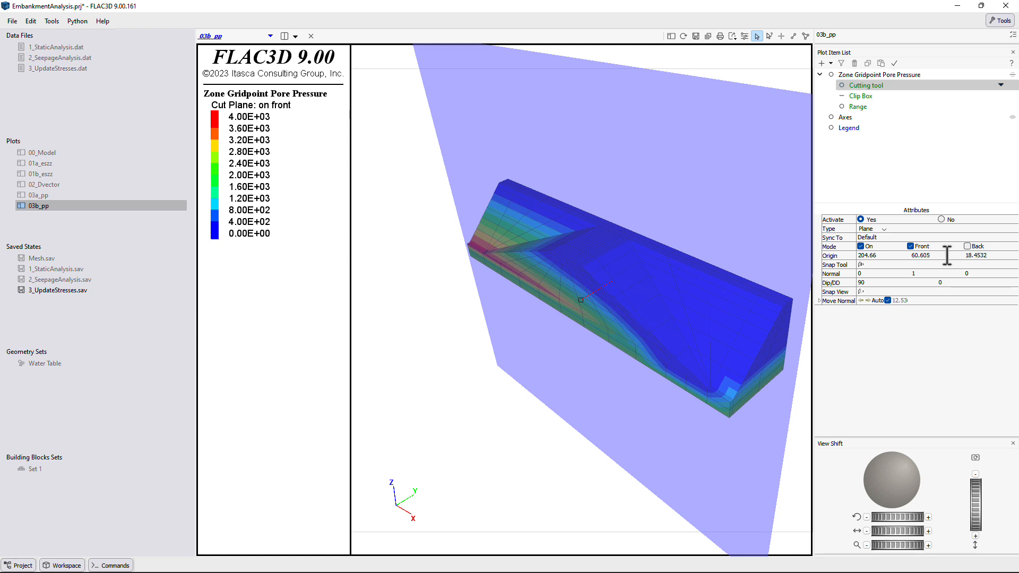
key("BackSpace")
key("BackSpace")
key("BackSpace")
key("BackSpace")
type("32")
key("Return")
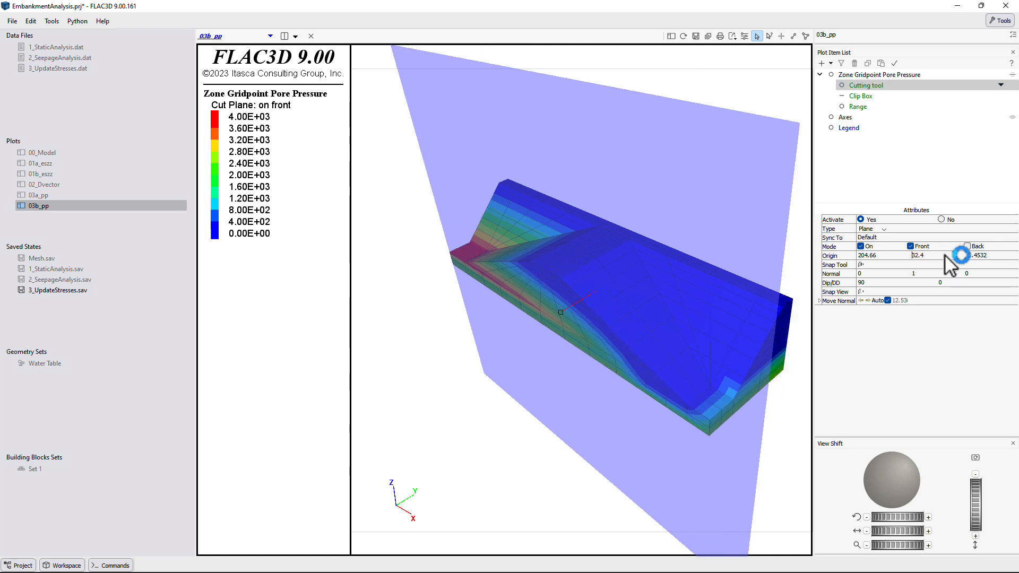
Select the zone pore pressure item to hide the cutting plane overlay, and save the project.
left_click(865, 75)
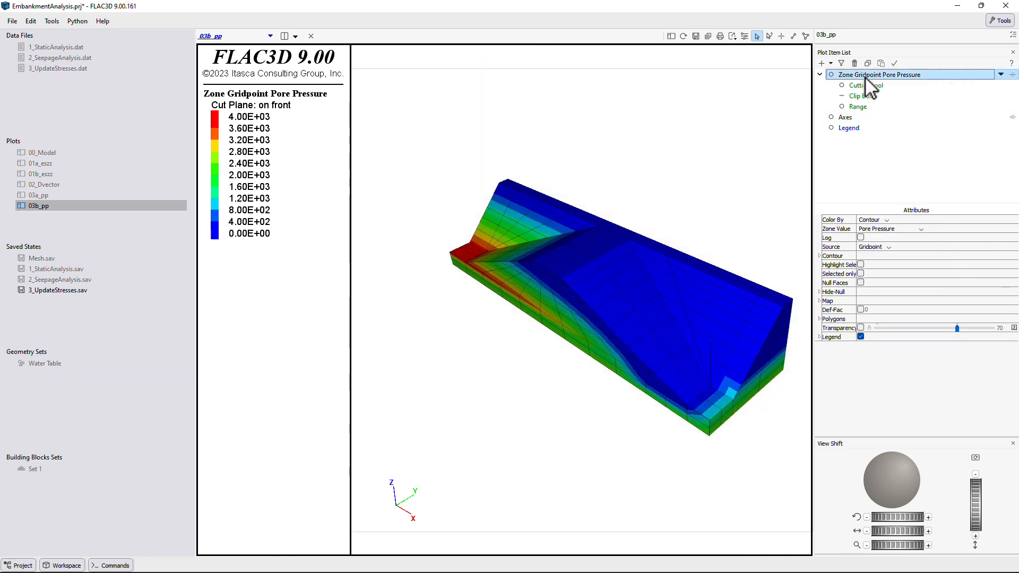
mouse_move(888, 470)
left_mouse_down()
mouse_move(884, 485)
mouse_move(897, 474)
left_mouse_up()
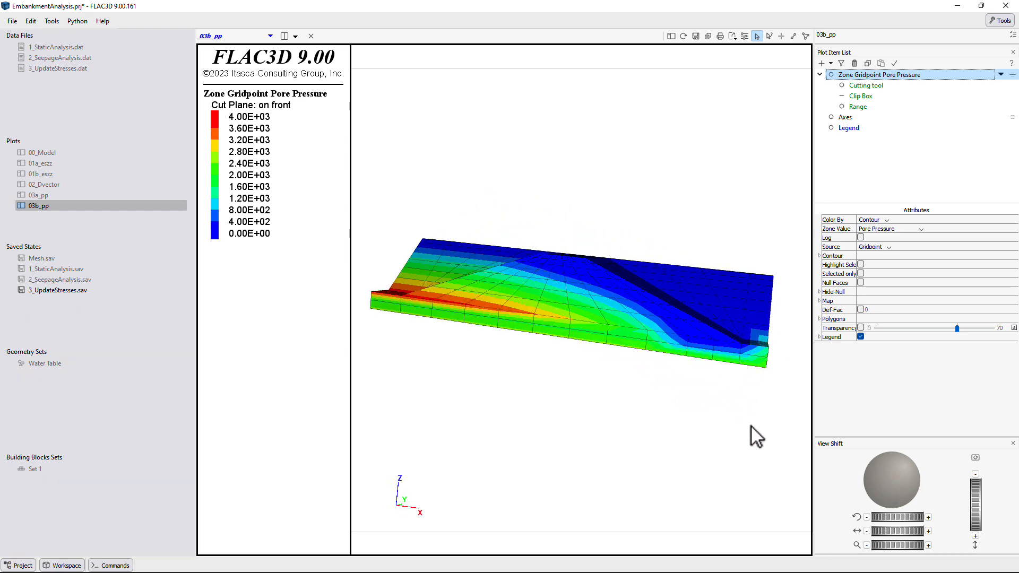
left_click(13, 22)
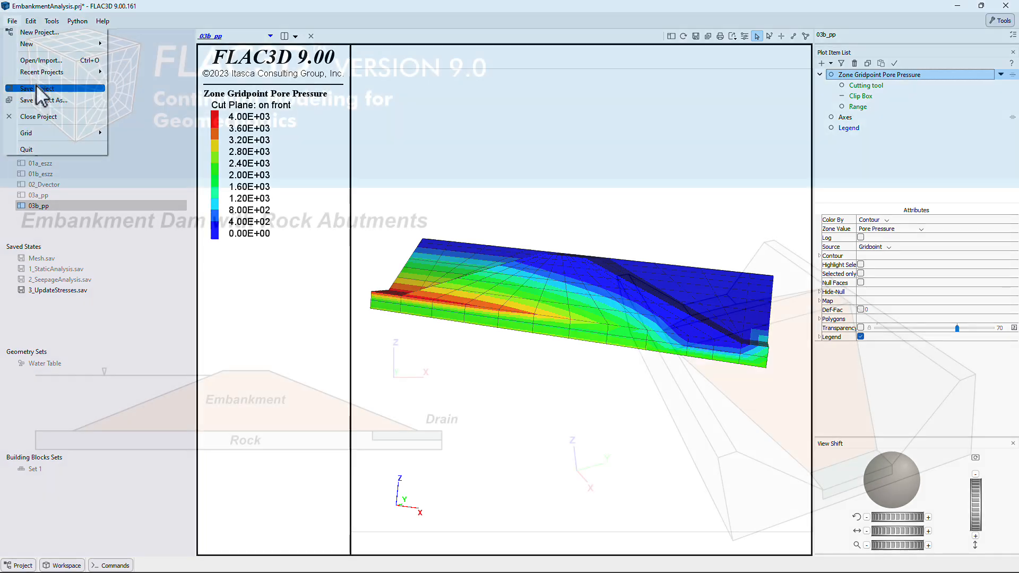